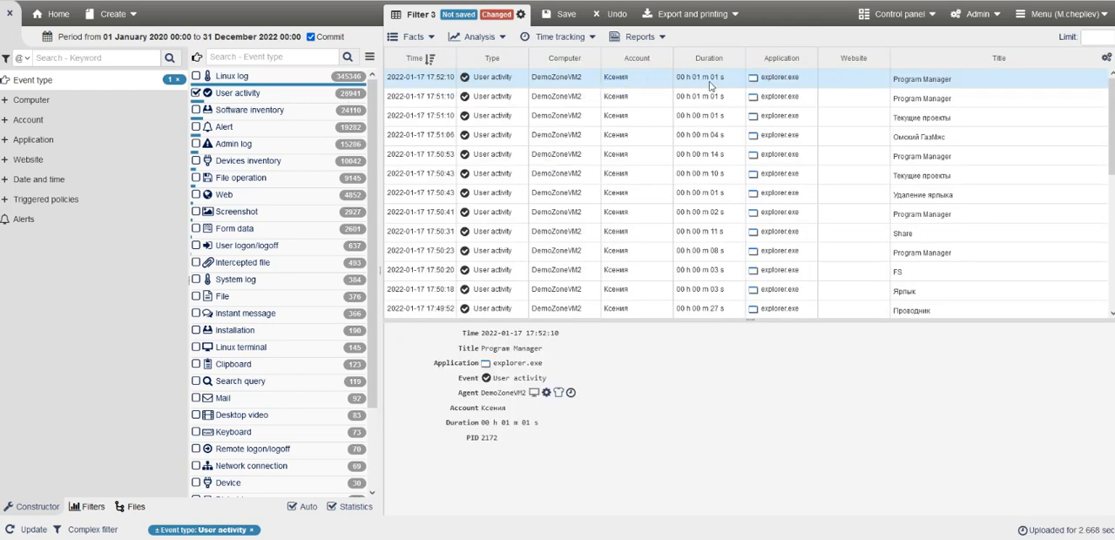
Generate the combined time tracking report for the user activity events of 1 January 2020 to 31 December 2022.
{"action": "scroll", "coordinate": [780, 200], "scroll_direction": "down", "scroll_amount": 5}
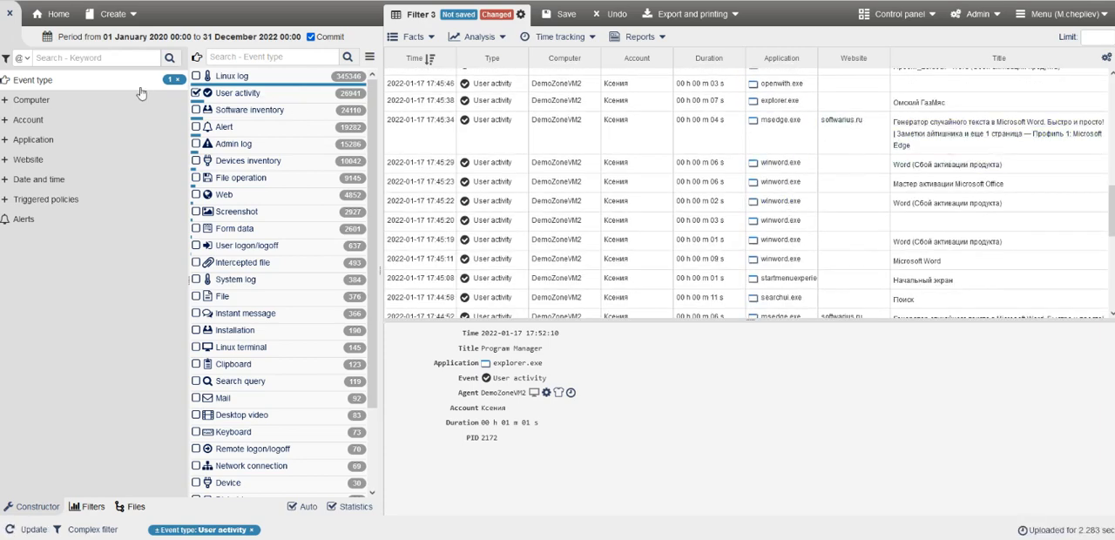
{"action": "scroll", "coordinate": [535, 218], "scroll_direction": "down", "scroll_amount": 10}
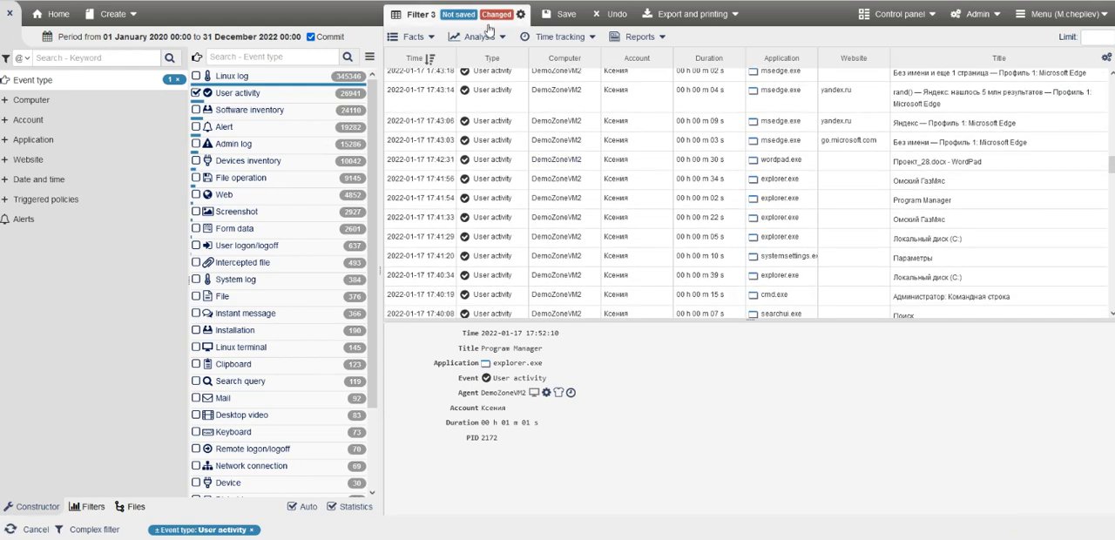
{"action": "left_click", "coordinate": [564, 38]}
{"action": "left_click", "coordinate": [568, 61]}
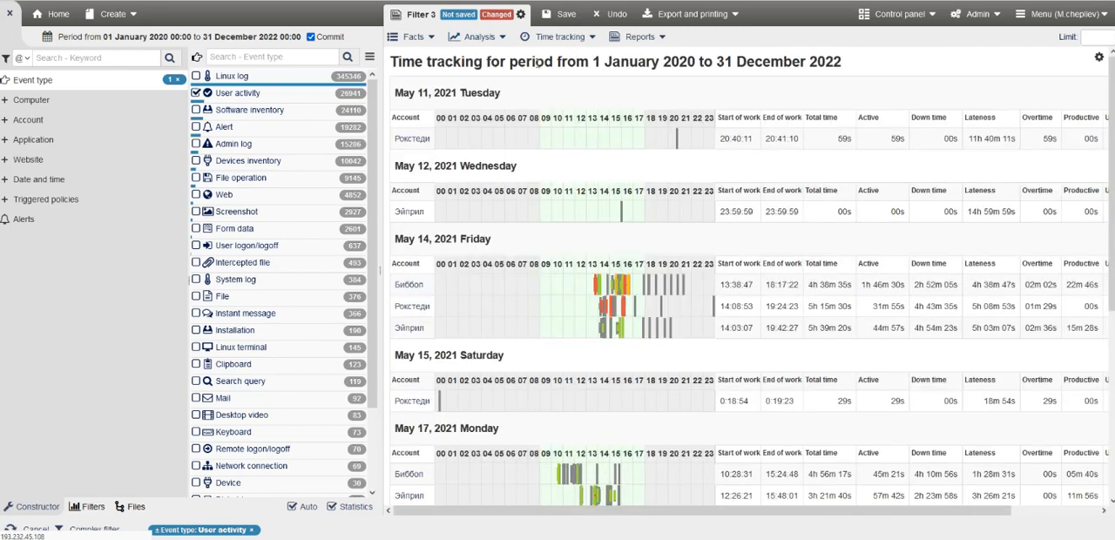
Examine the daily time tracking rows from May to September 2021 and the list of other available time tracking reports.
{"action": "scroll", "coordinate": [659, 265], "scroll_direction": "down", "scroll_amount": 10}
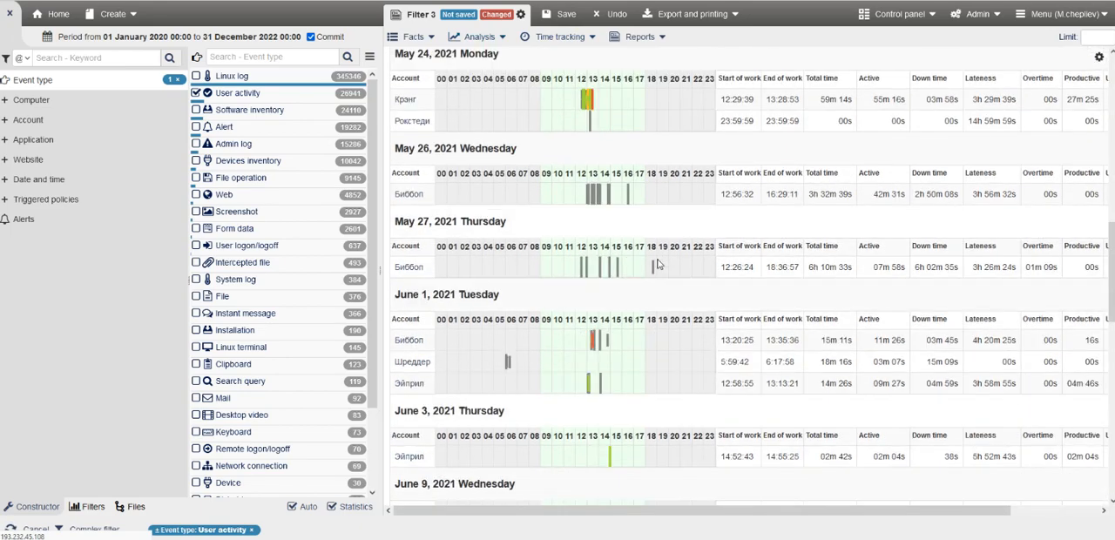
{"action": "scroll", "coordinate": [659, 265], "scroll_direction": "down", "scroll_amount": 5}
{"action": "left_click", "coordinate": [564, 36]}
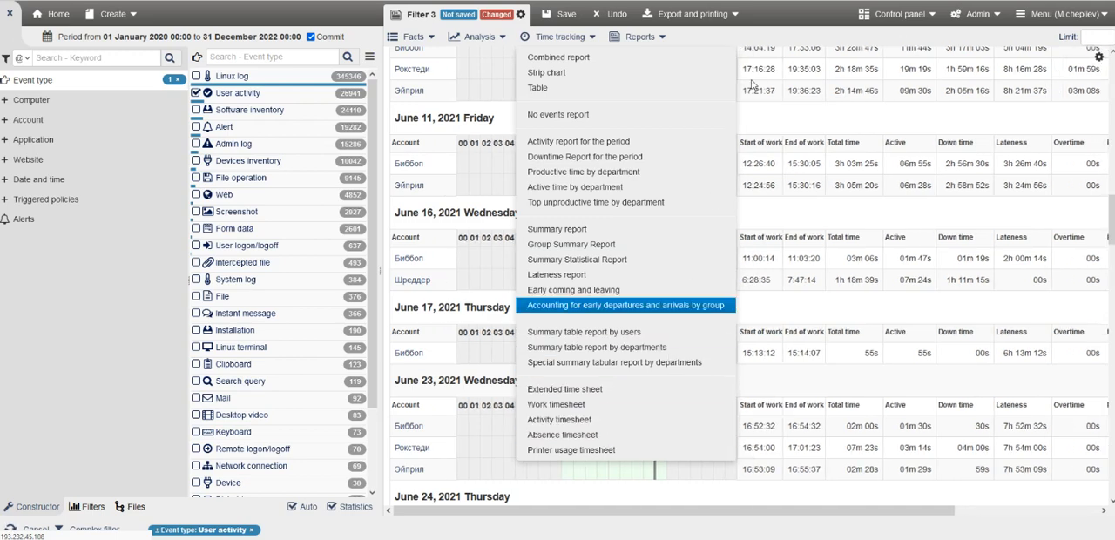
{"action": "left_click", "coordinate": [786, 13]}
{"action": "scroll", "coordinate": [590, 294], "scroll_direction": "down", "scroll_amount": 10}
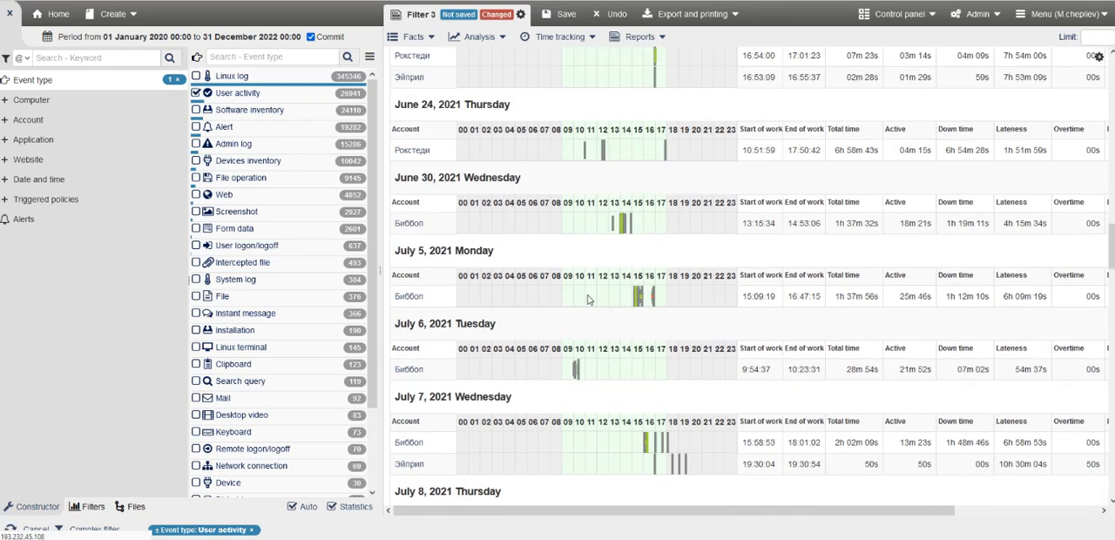
{"action": "scroll", "coordinate": [592, 287], "scroll_direction": "down", "scroll_amount": 12}
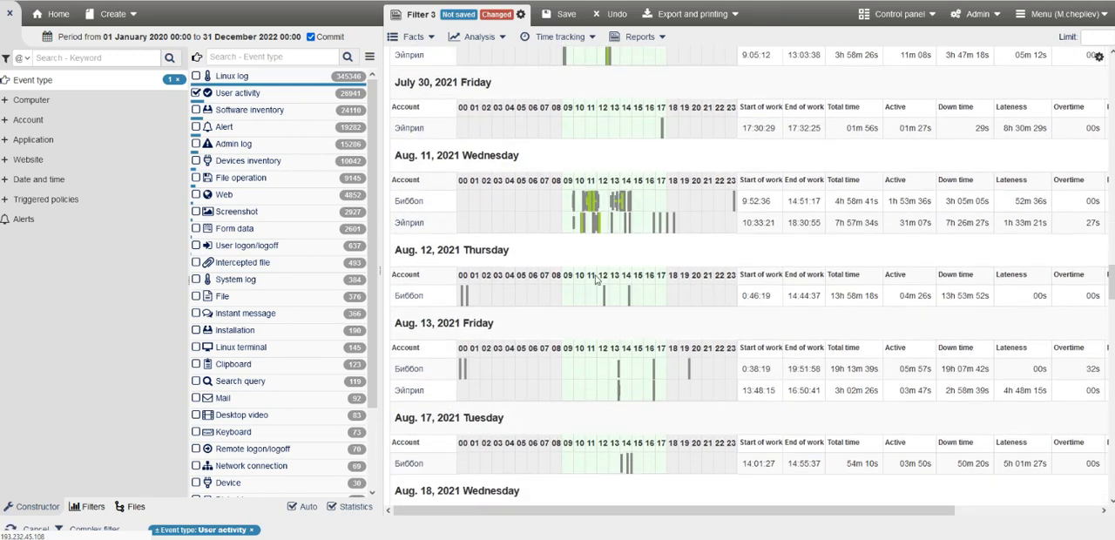
{"action": "scroll", "coordinate": [595, 277], "scroll_direction": "down", "scroll_amount": 10}
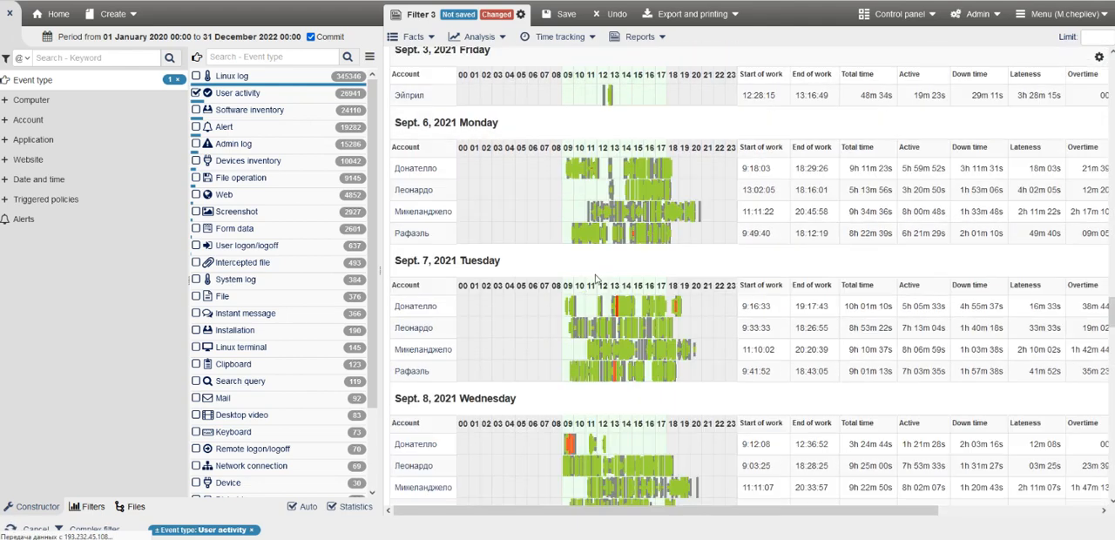
Drill into the Sept. 7, 2021 time tracking details of the second listed account, examining its time columns and productivity category options.
{"action": "left_click", "coordinate": [411, 329]}
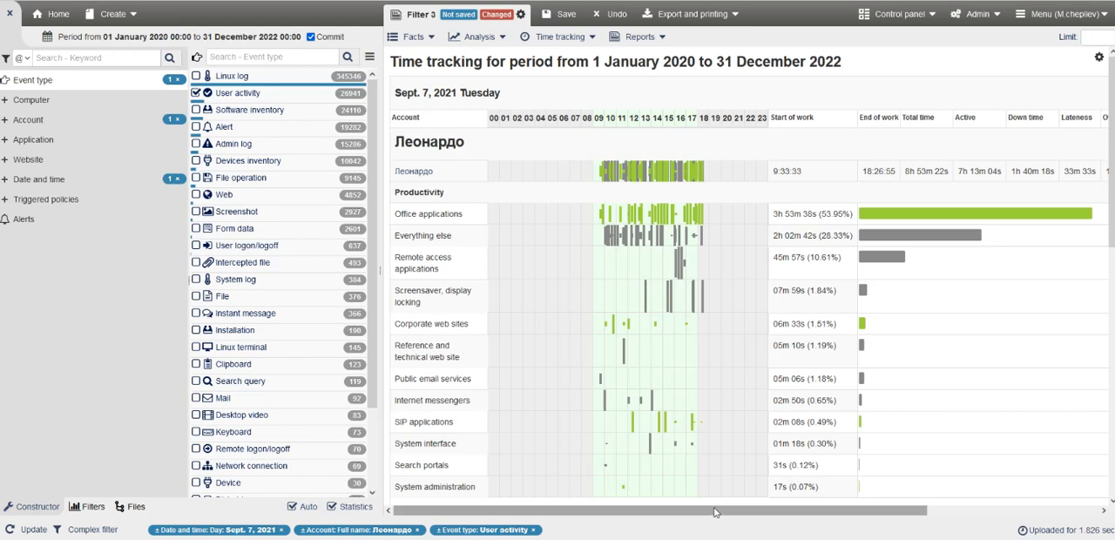
{"action": "left_click_drag", "start_coordinate": [679, 512], "coordinate": [851, 512]}
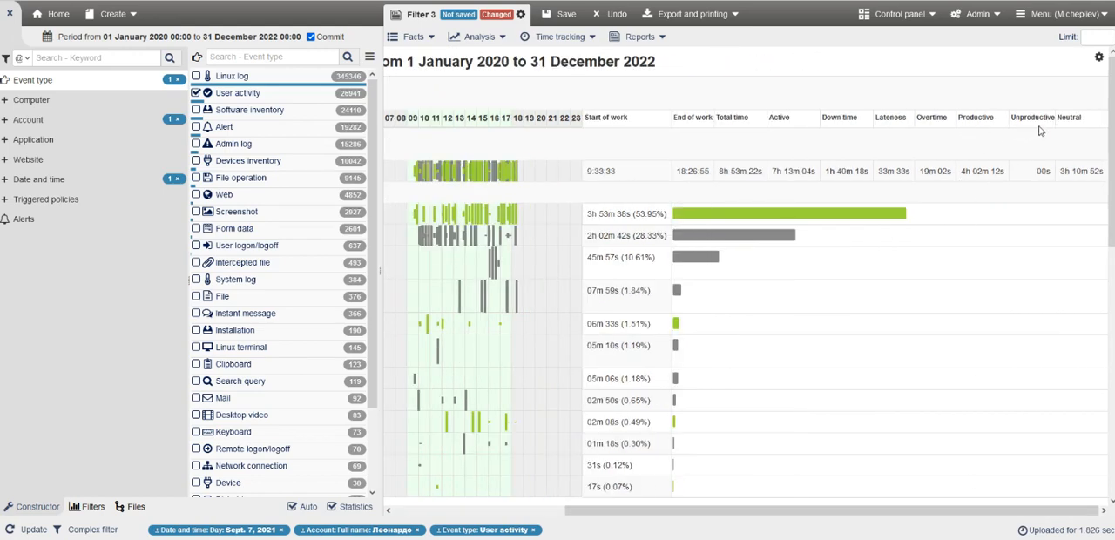
{"action": "left_click_drag", "start_coordinate": [883, 515], "coordinate": [591, 432]}
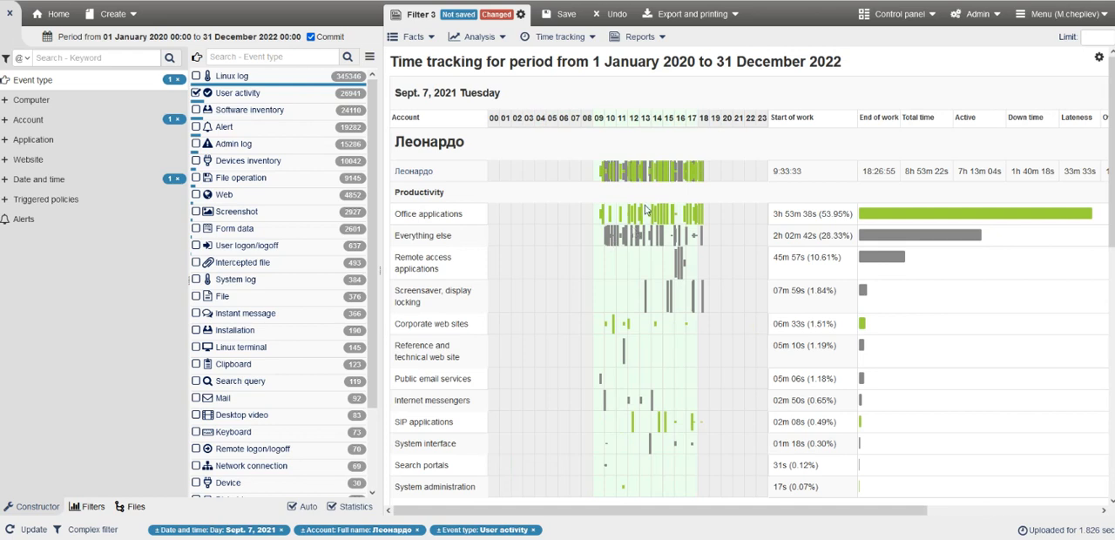
{"action": "right_click", "coordinate": [409, 215]}
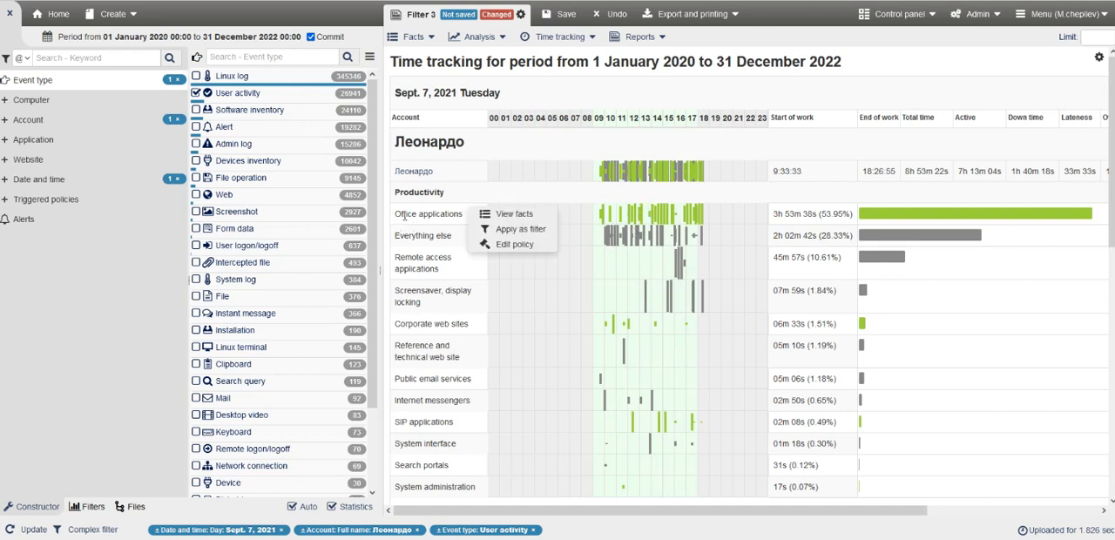
{"action": "right_click", "coordinate": [418, 261]}
{"action": "right_click", "coordinate": [431, 236]}
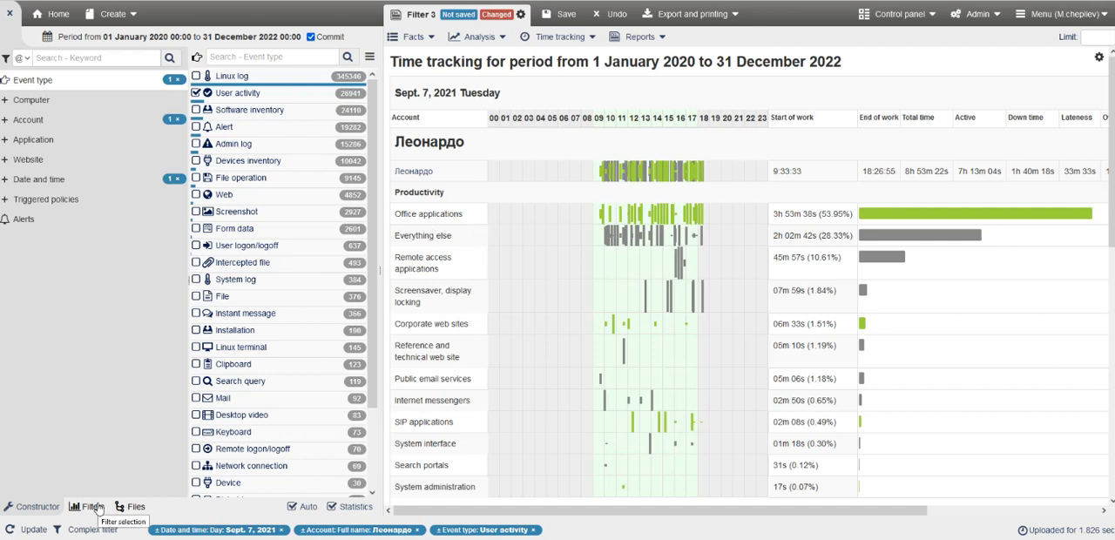
Filter the account's daily report by the triggered policy Everything else.
{"action": "left_click", "coordinate": [84, 204]}
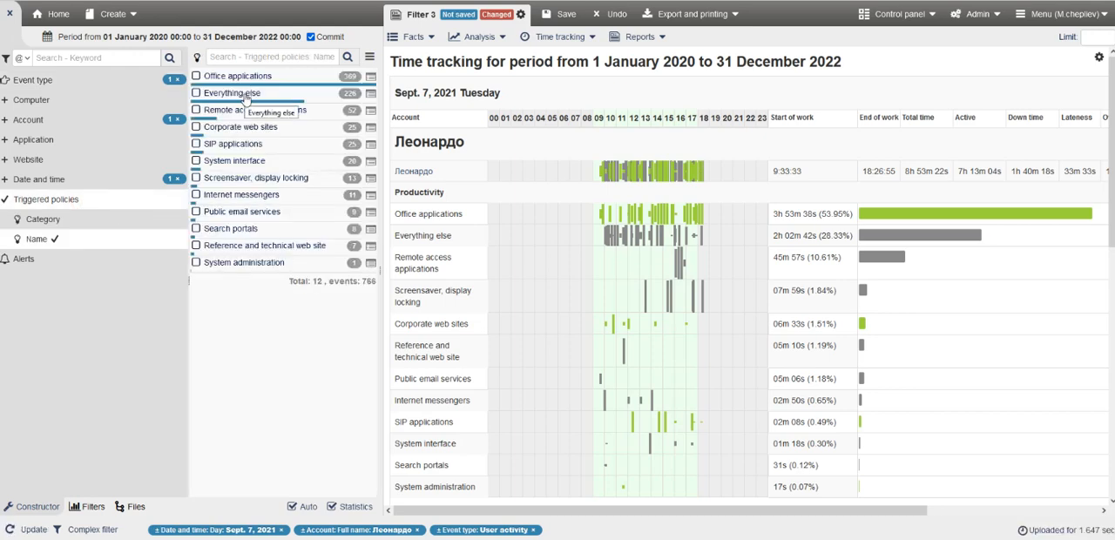
{"action": "left_click", "coordinate": [246, 96]}
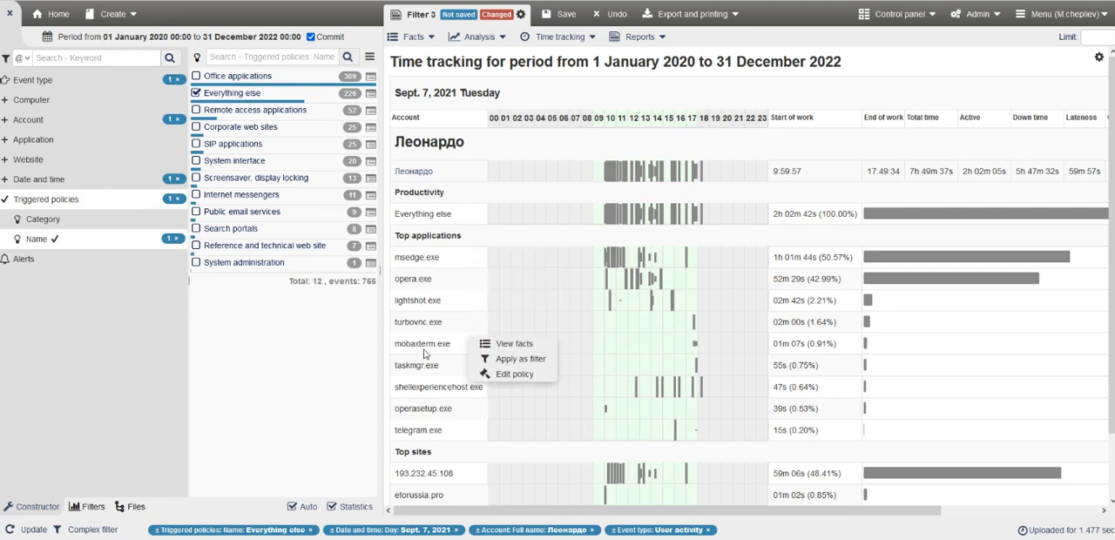
Try to add the top site 193.232.45.108 to the Corporate web sites policy.
{"action": "scroll", "coordinate": [459, 378], "scroll_direction": "down", "scroll_amount": 2}
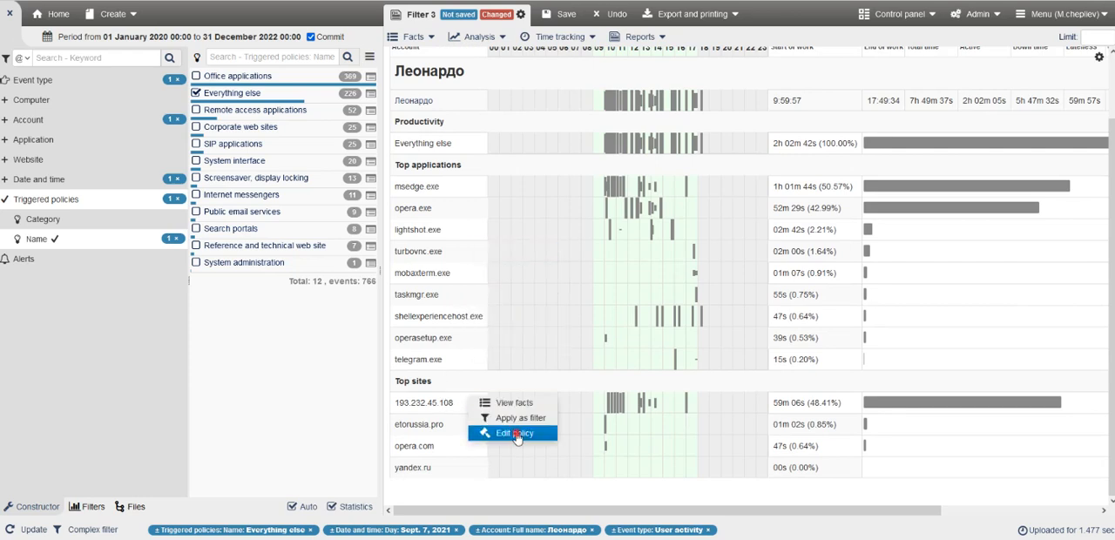
{"action": "left_click", "coordinate": [516, 434]}
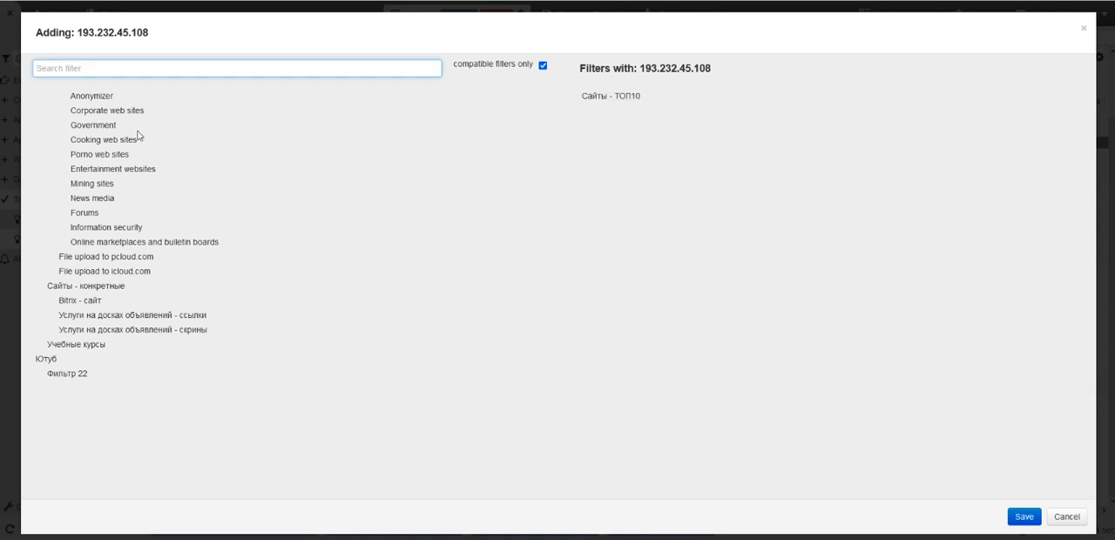
{"action": "left_click", "coordinate": [100, 113]}
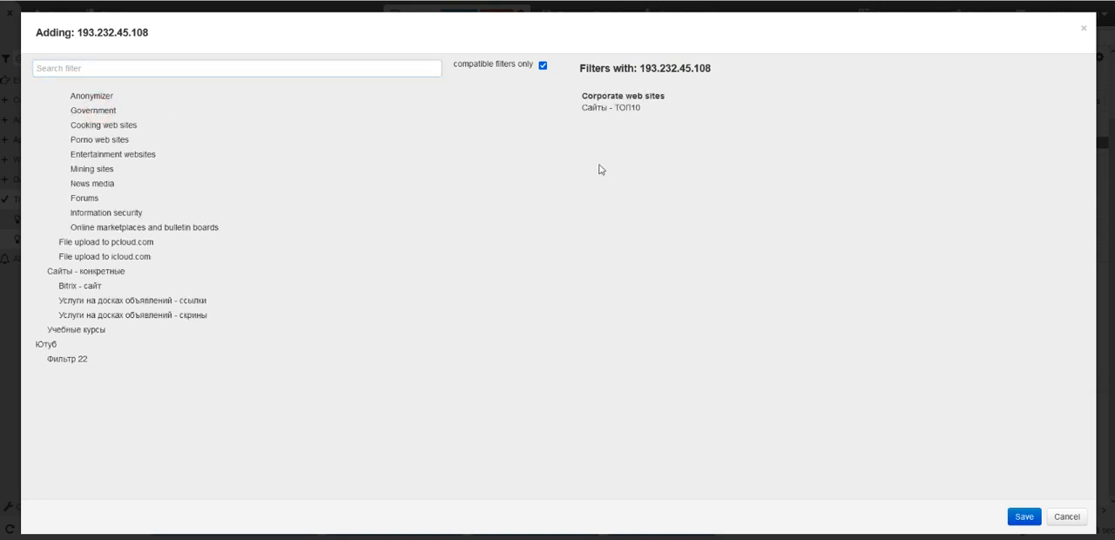
{"action": "left_click", "coordinate": [1064, 519]}
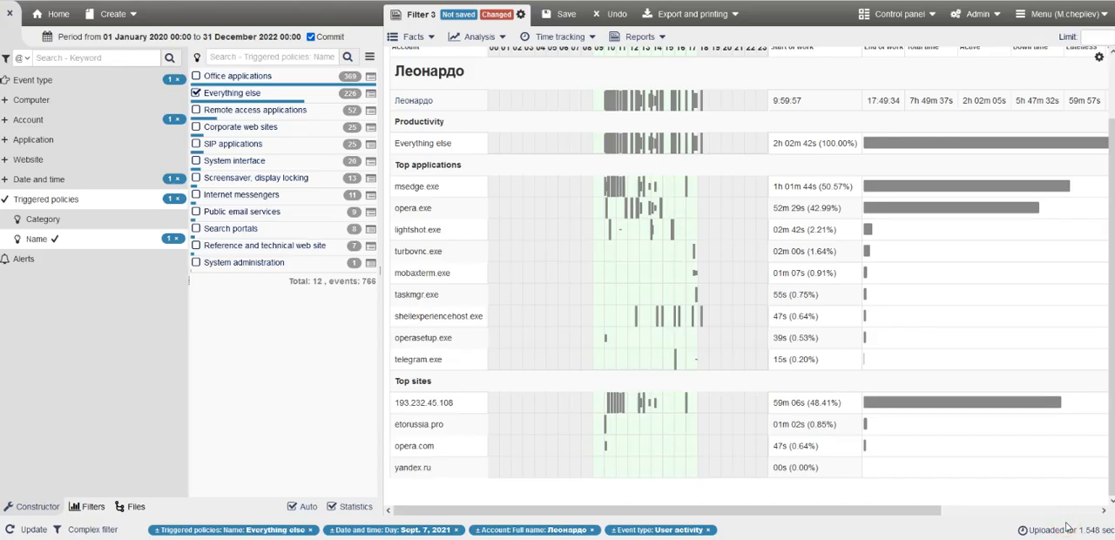
Try to add the application mobaxterm.exe to the Remote access applications policy.
{"action": "right_click", "coordinate": [445, 272]}
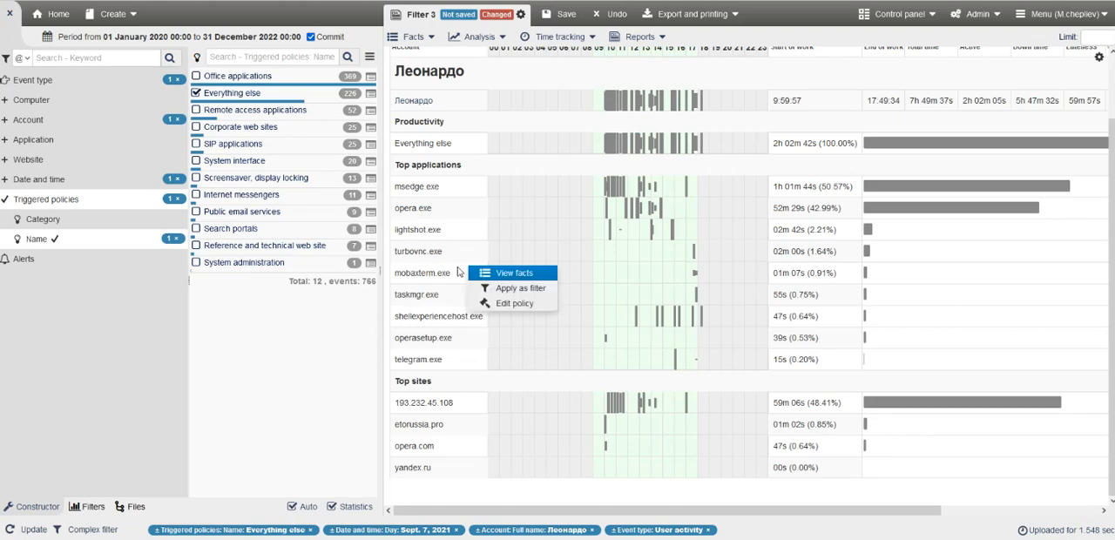
{"action": "left_click", "coordinate": [517, 304]}
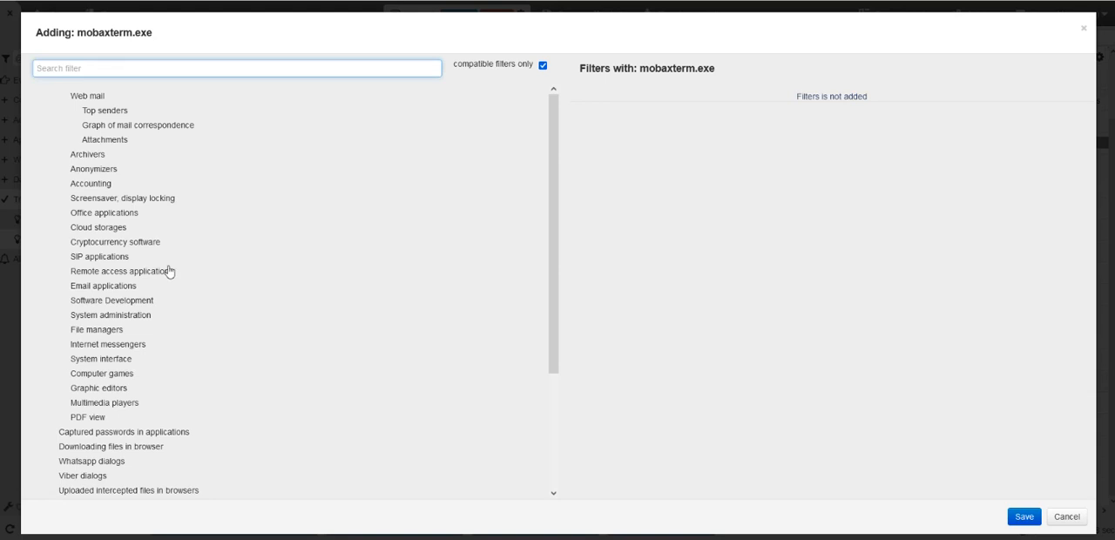
{"action": "left_click", "coordinate": [140, 273]}
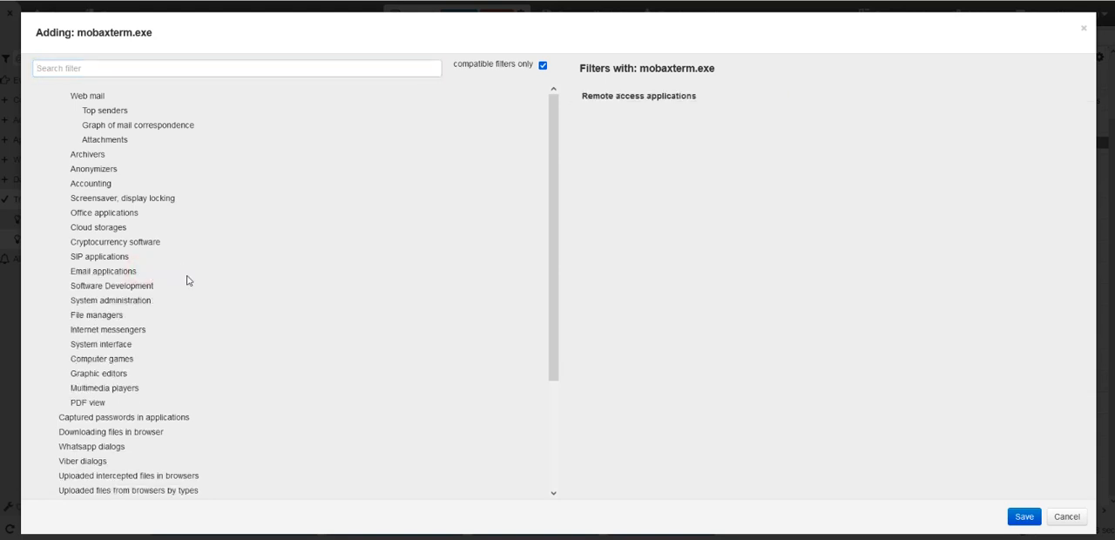
{"action": "left_click", "coordinate": [1062, 516]}
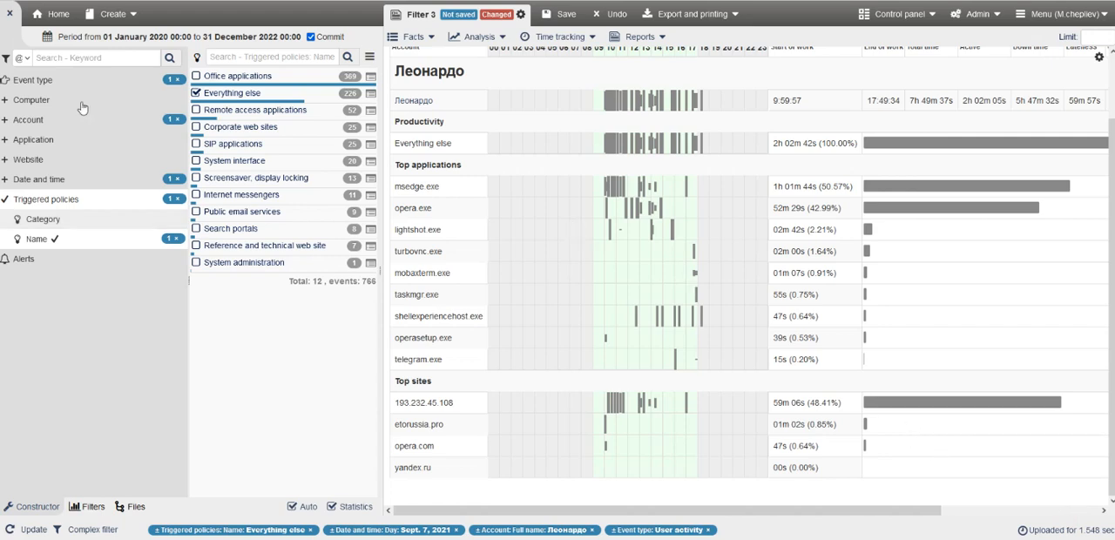
Reset to the unfiltered home view and open the Productivity policies folder among the saved filters.
{"action": "left_click", "coordinate": [42, 16]}
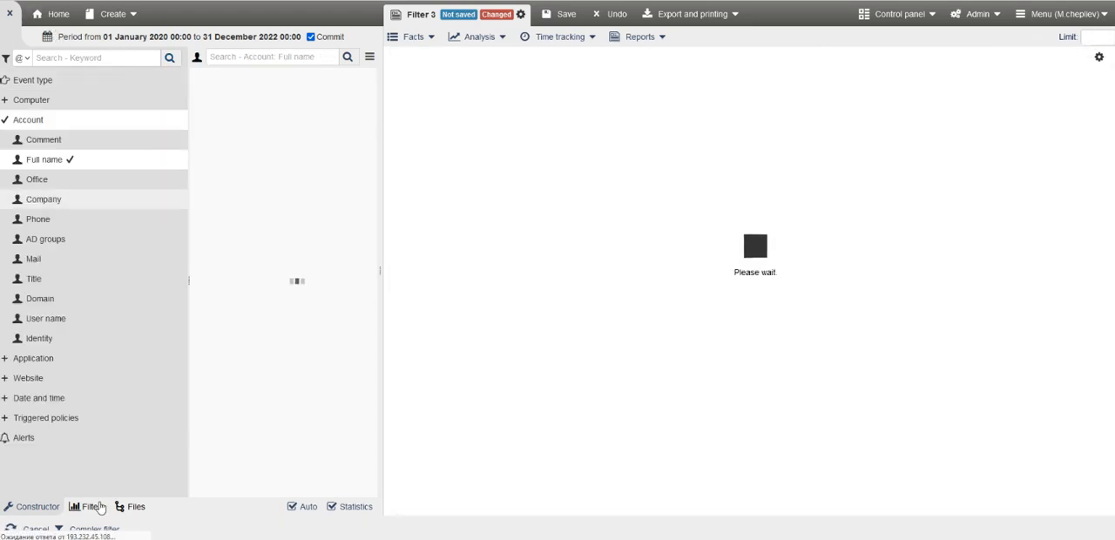
{"action": "left_click", "coordinate": [98, 506]}
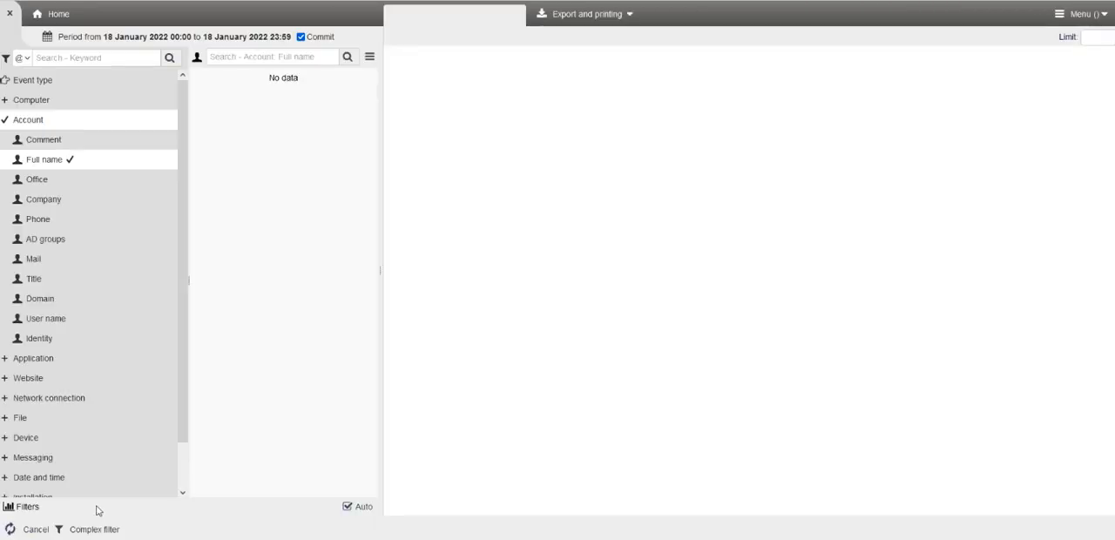
{"action": "left_click", "coordinate": [91, 508]}
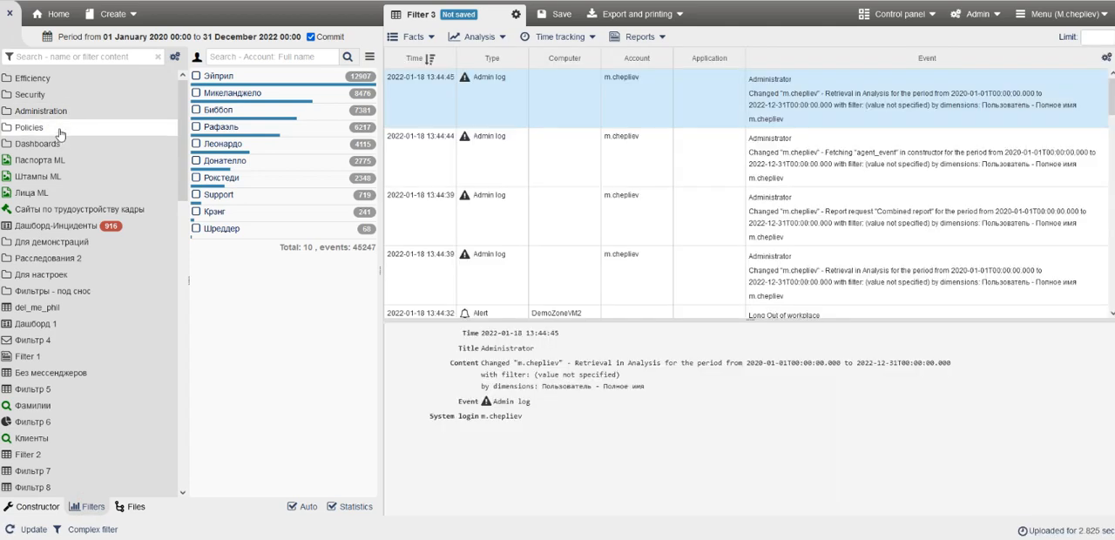
{"action": "left_click", "coordinate": [59, 129]}
{"action": "left_click", "coordinate": [93, 148]}
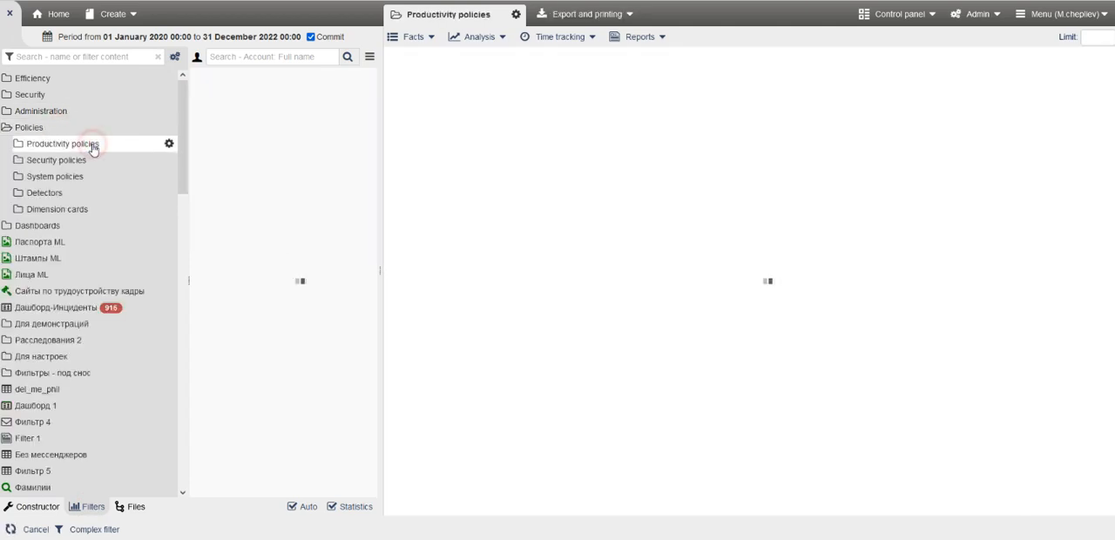
Expand the Web resource categories and Application categories folders and look through the policies they contain.
{"action": "left_click", "coordinate": [110, 164]}
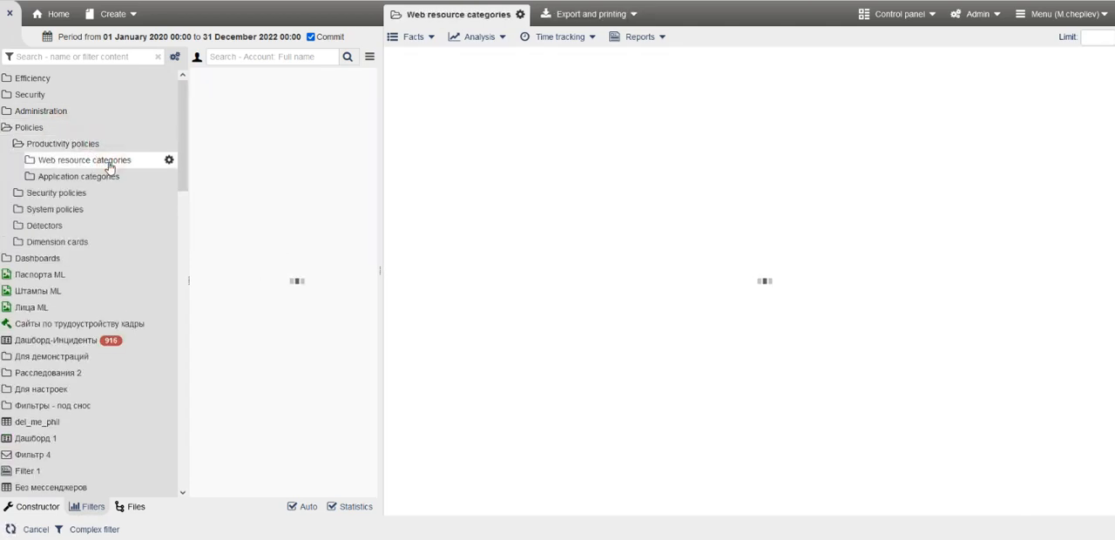
{"action": "scroll", "coordinate": [135, 353], "scroll_direction": "down", "scroll_amount": 8}
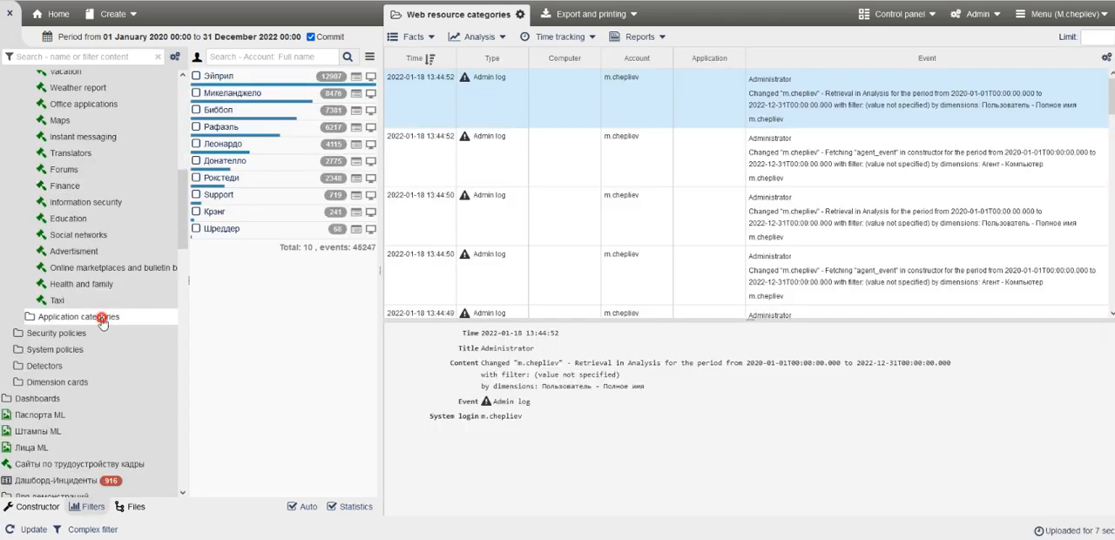
{"action": "left_click", "coordinate": [101, 317]}
{"action": "scroll", "coordinate": [117, 336], "scroll_direction": "down", "scroll_amount": 1}
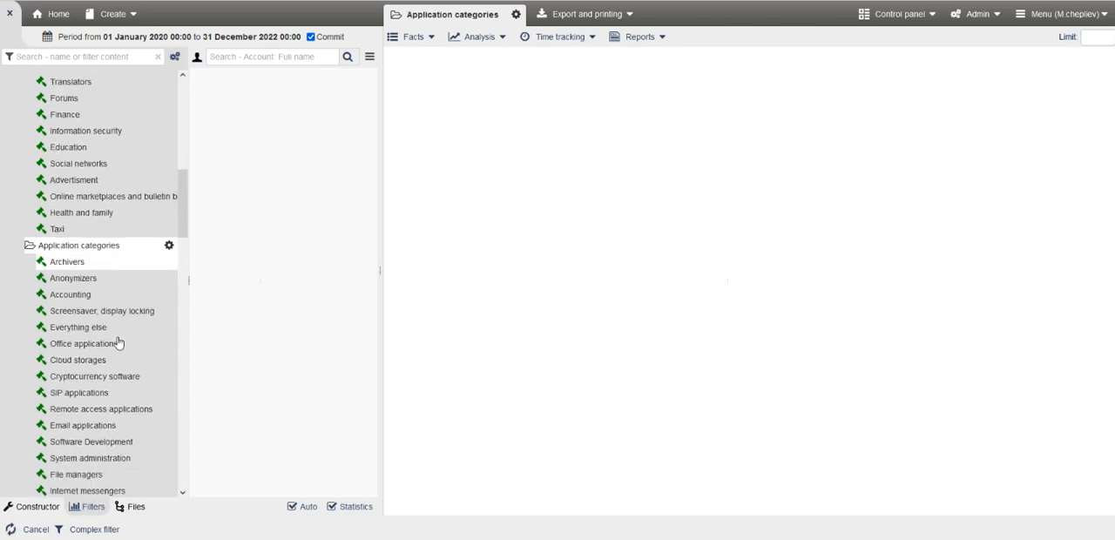
{"action": "scroll", "coordinate": [119, 342], "scroll_direction": "down", "scroll_amount": 1}
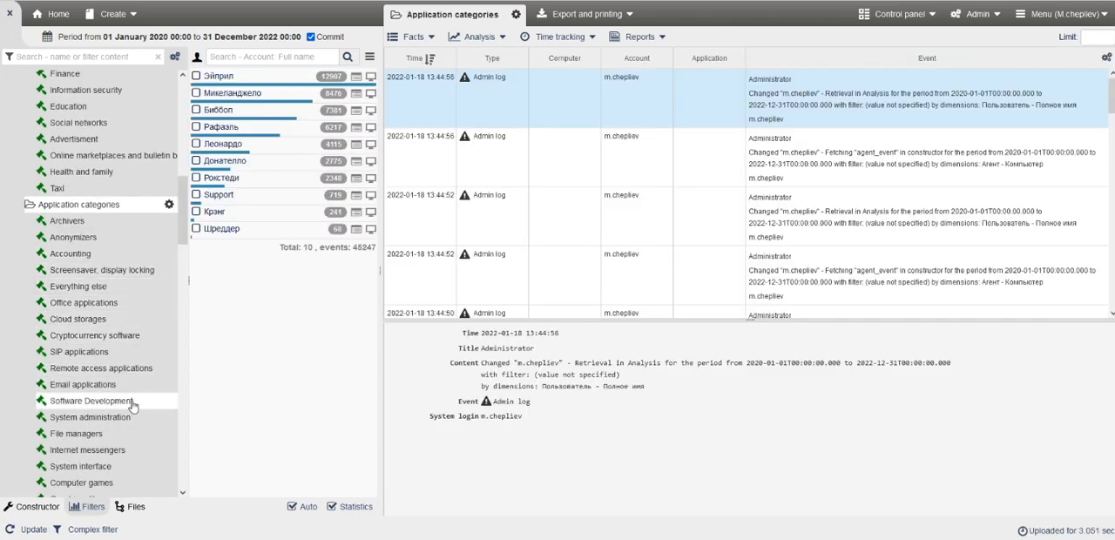
{"action": "scroll", "coordinate": [141, 367], "scroll_direction": "down", "scroll_amount": 3}
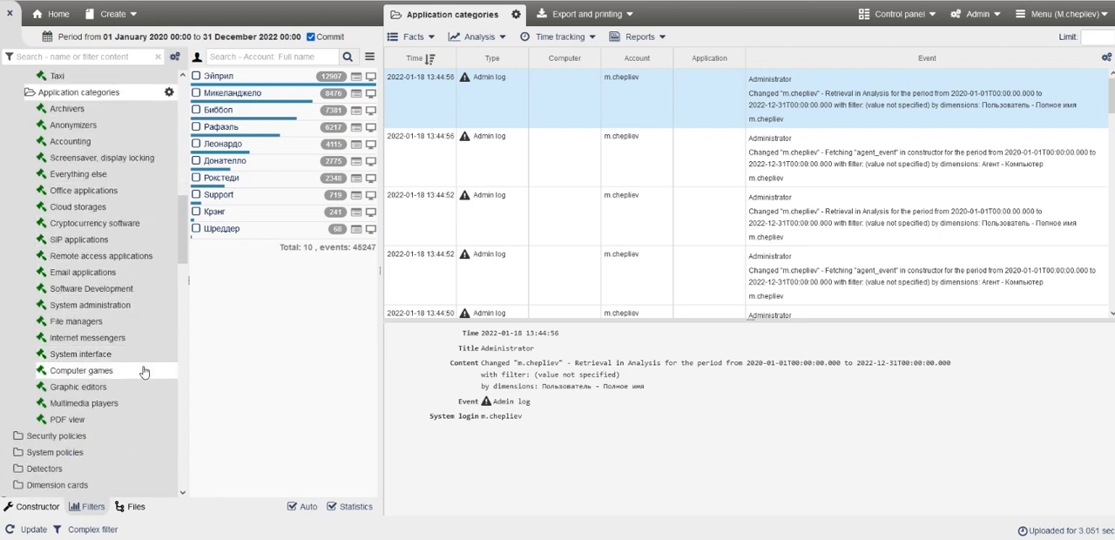
Open the Graphic editors policy settings and examine the executables included in its filter.
{"action": "left_click", "coordinate": [117, 388]}
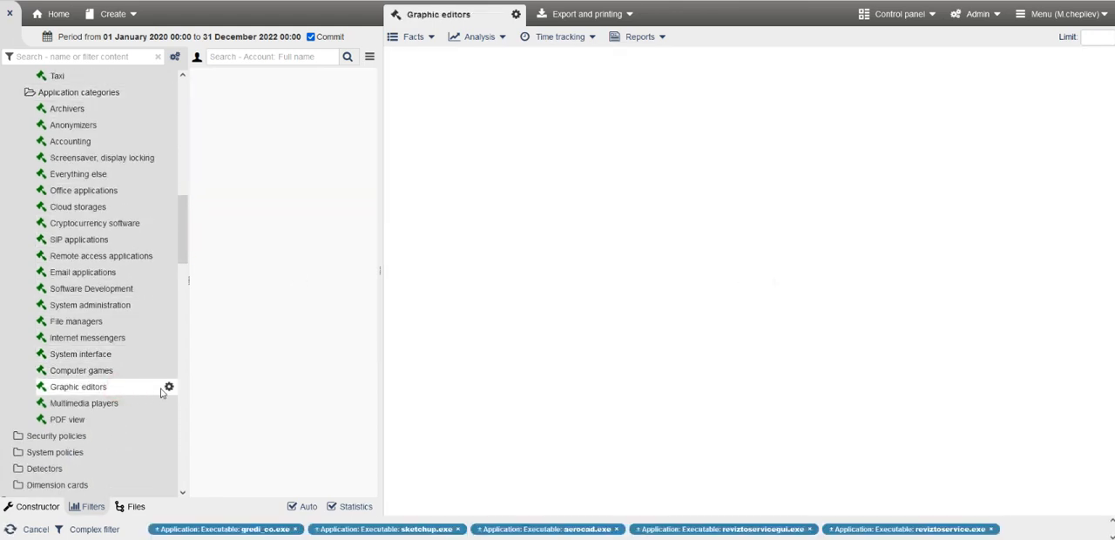
{"action": "left_click", "coordinate": [165, 387]}
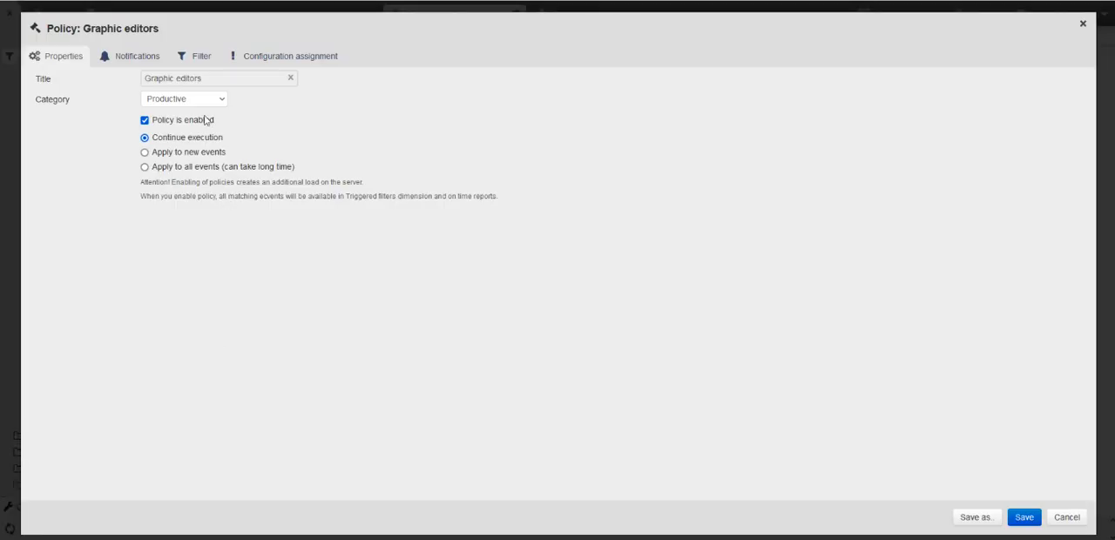
{"action": "left_click", "coordinate": [185, 56]}
{"action": "scroll", "coordinate": [995, 249], "scroll_direction": "down", "scroll_amount": 2}
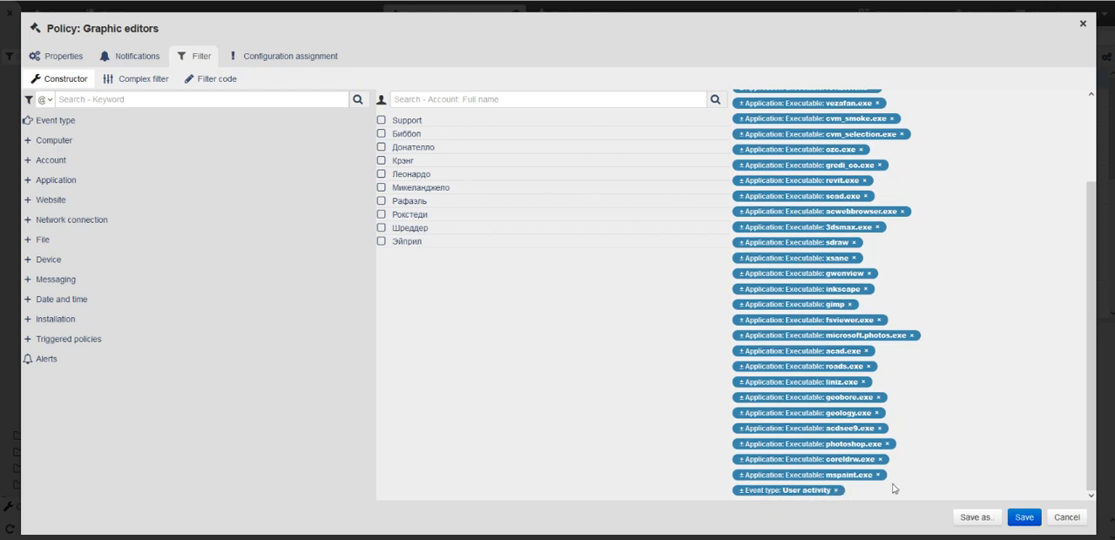
Close the Graphic editors policy without saving and examine the website conditions in the Weather report policy's complex filter.
{"action": "scroll", "coordinate": [886, 220], "scroll_direction": "up", "scroll_amount": 2}
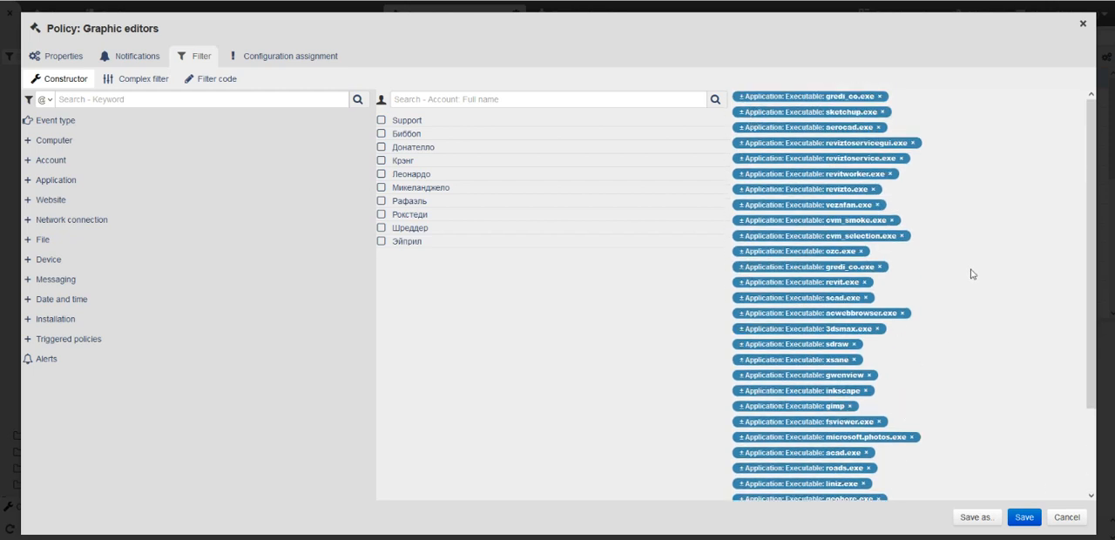
{"action": "left_click", "coordinate": [1067, 516]}
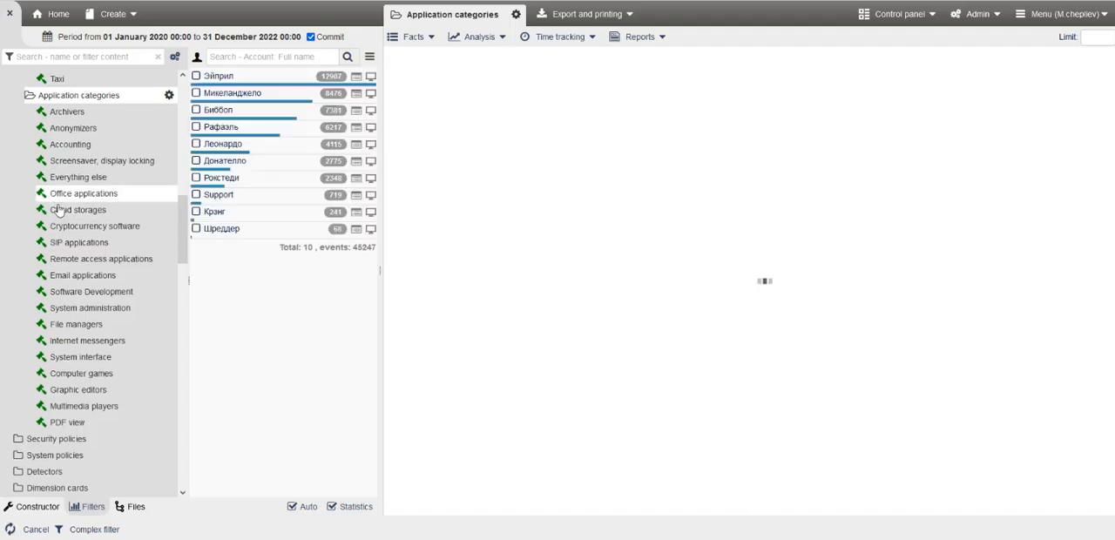
{"action": "scroll", "coordinate": [58, 209], "scroll_direction": "up", "scroll_amount": 4}
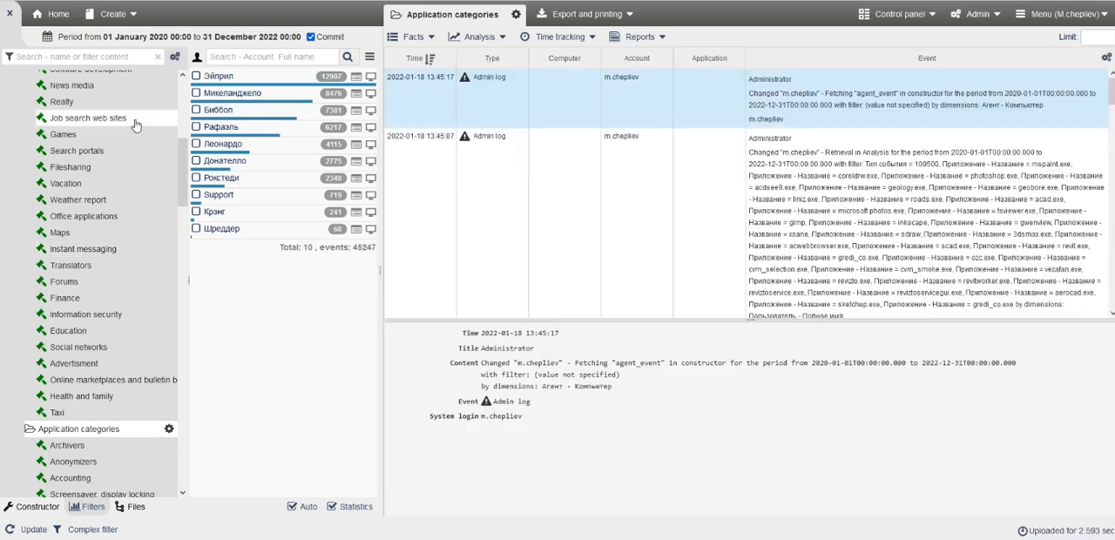
{"action": "left_click", "coordinate": [124, 200]}
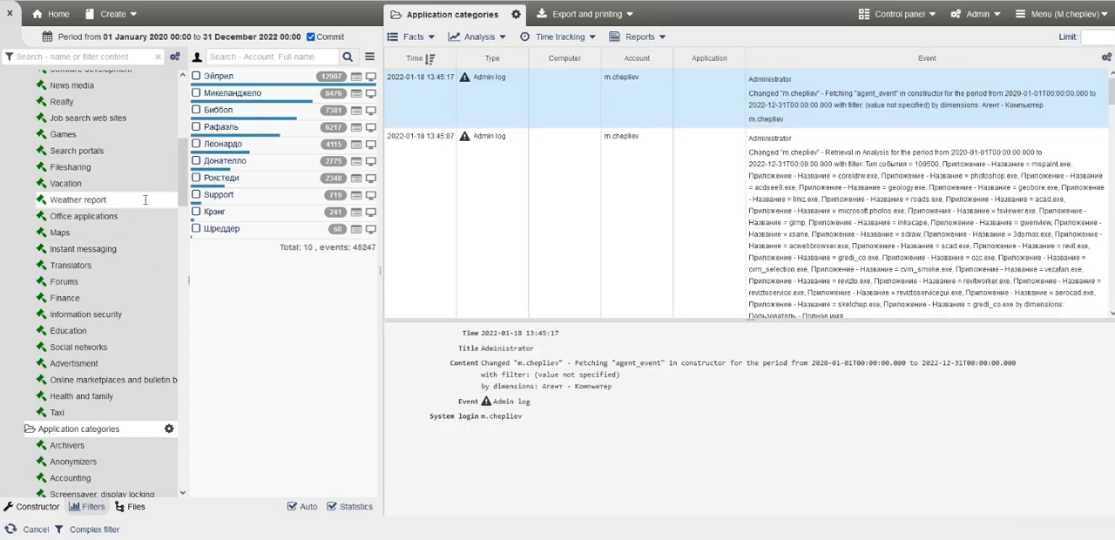
{"action": "double_click", "coordinate": [145, 200]}
{"action": "left_click", "coordinate": [195, 56]}
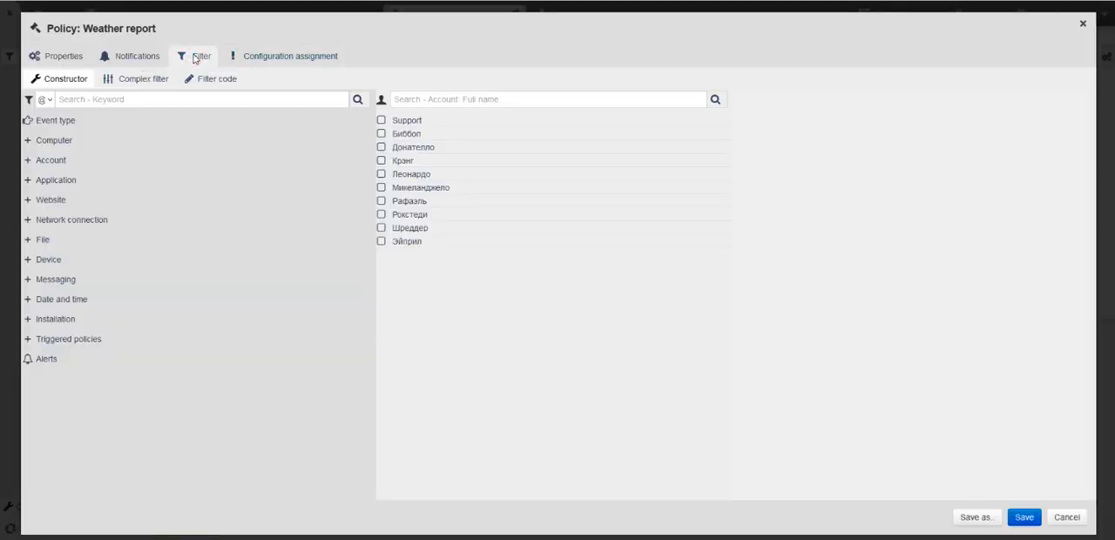
{"action": "left_click", "coordinate": [118, 79]}
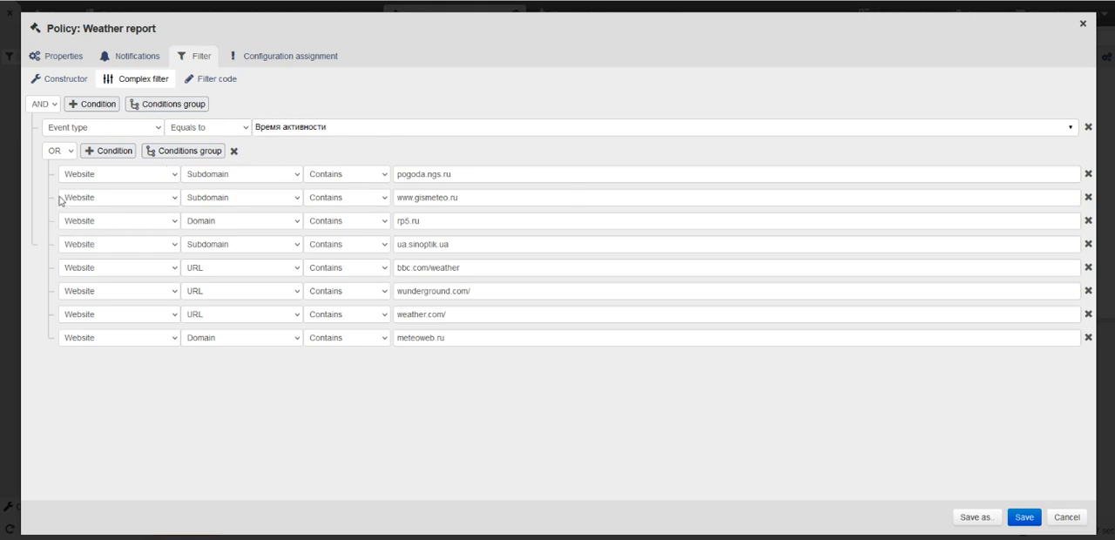
Review the category options in the Weather report policy's properties and close the policy without saving.
{"action": "left_click", "coordinate": [69, 61]}
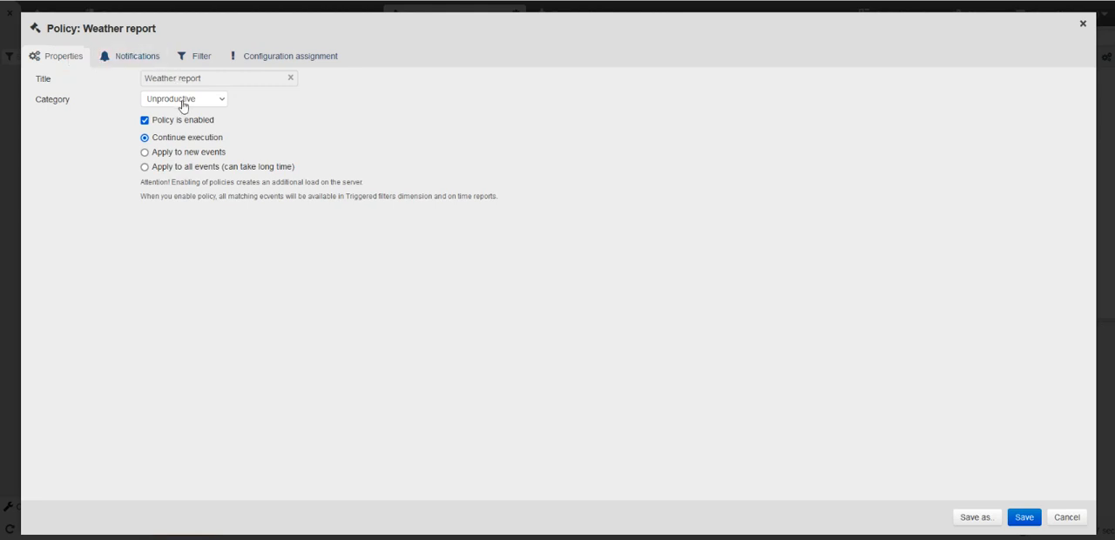
{"action": "left_click", "coordinate": [183, 103]}
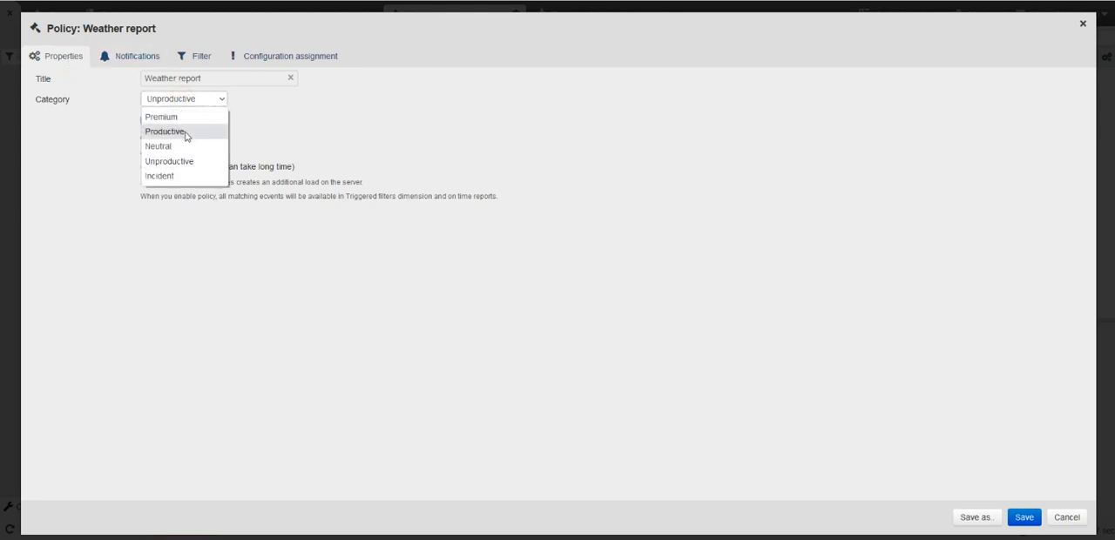
{"action": "left_click", "coordinate": [1008, 442]}
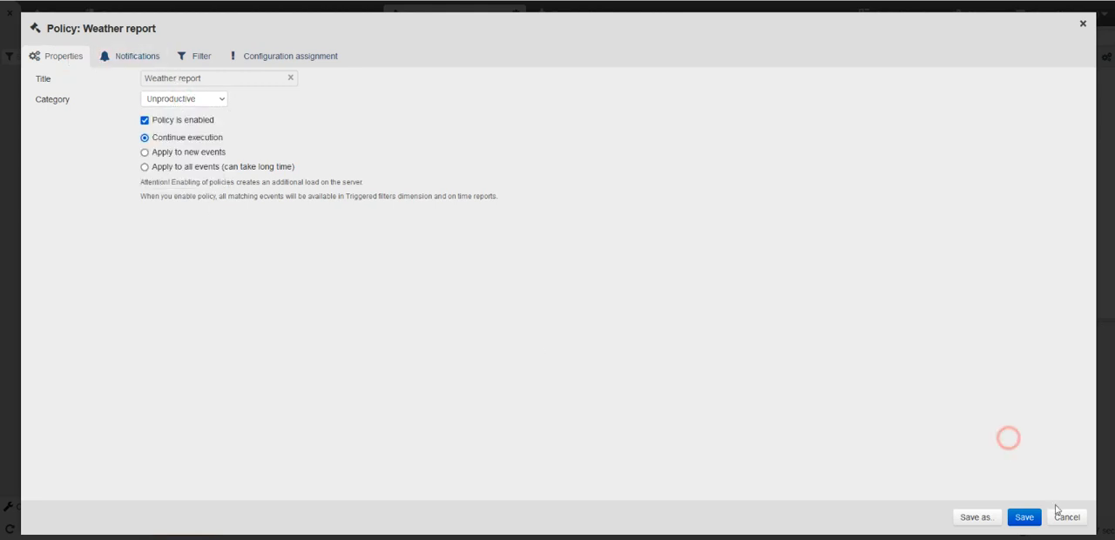
{"action": "left_click", "coordinate": [1067, 519]}
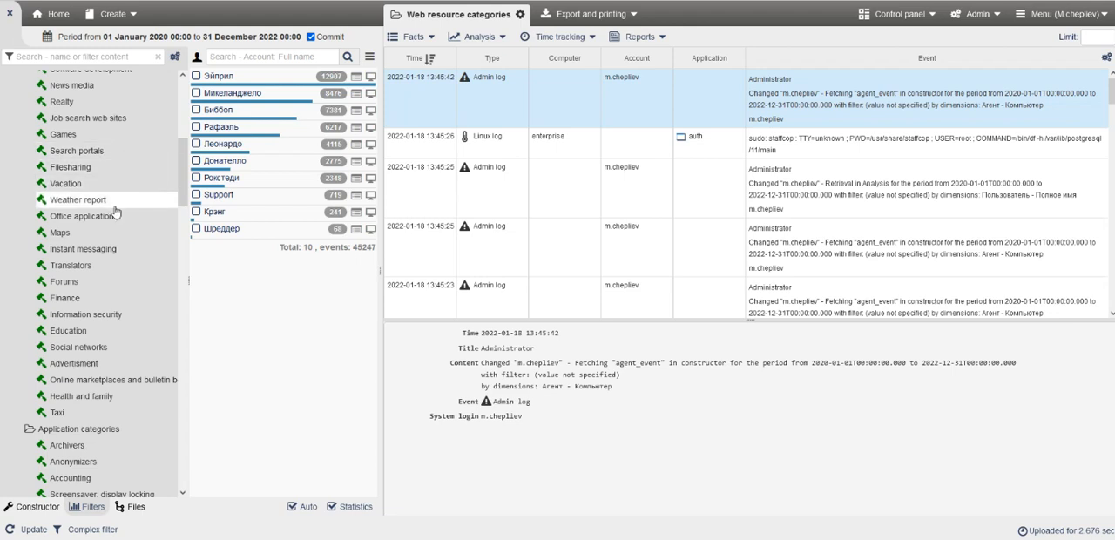
Open the Job search web sites policy and review its category and the website conditions in its complex filter.
{"action": "scroll", "coordinate": [115, 212], "scroll_direction": "up", "scroll_amount": 3}
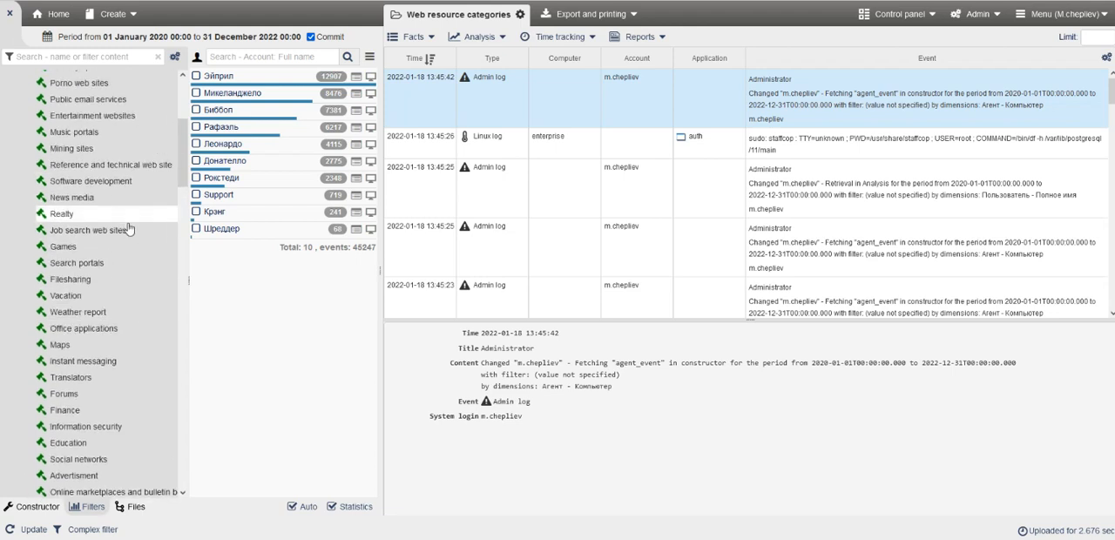
{"action": "left_click", "coordinate": [129, 230]}
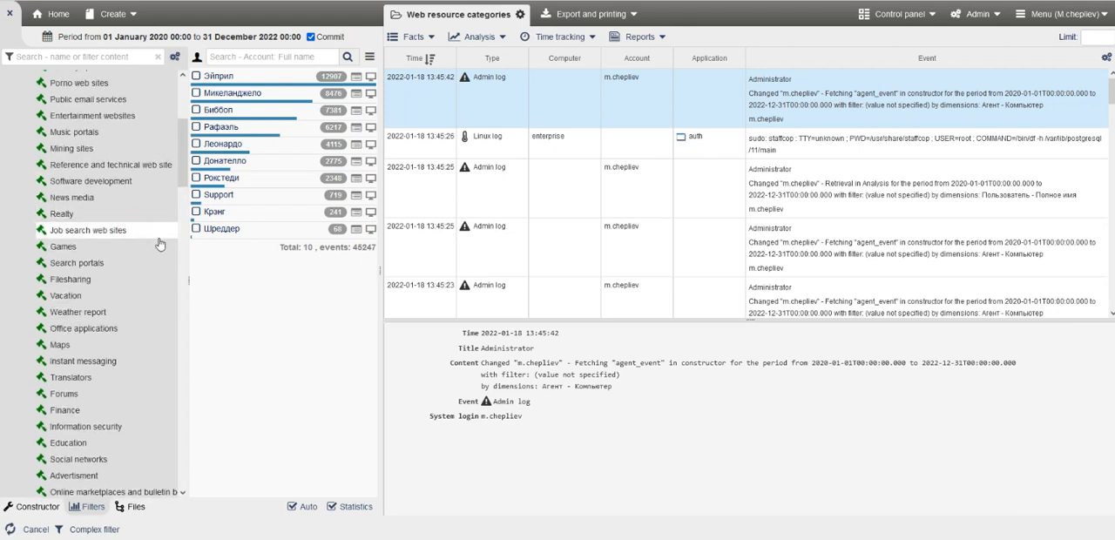
{"action": "double_click", "coordinate": [160, 231]}
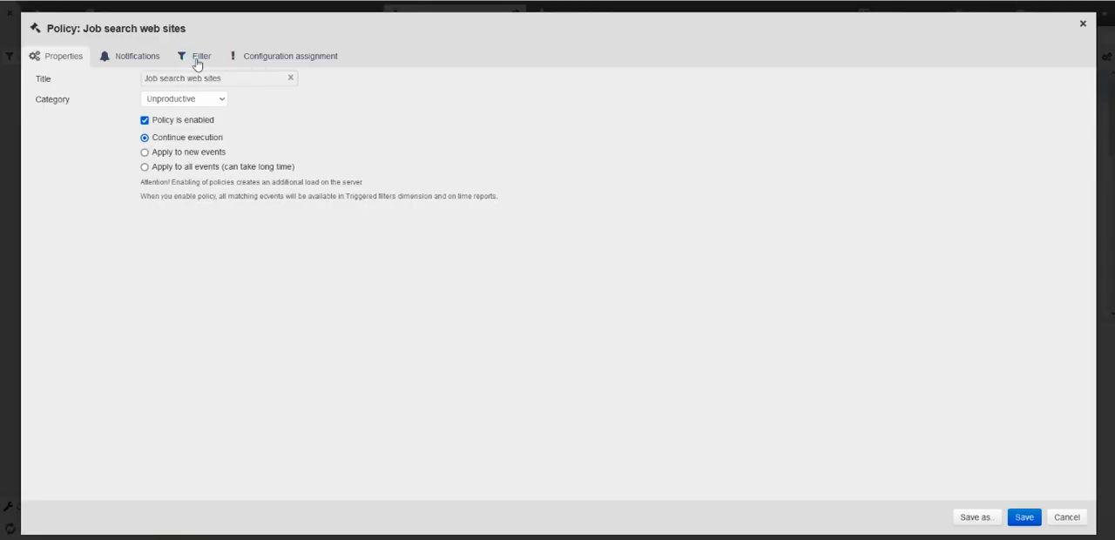
{"action": "left_click", "coordinate": [199, 57]}
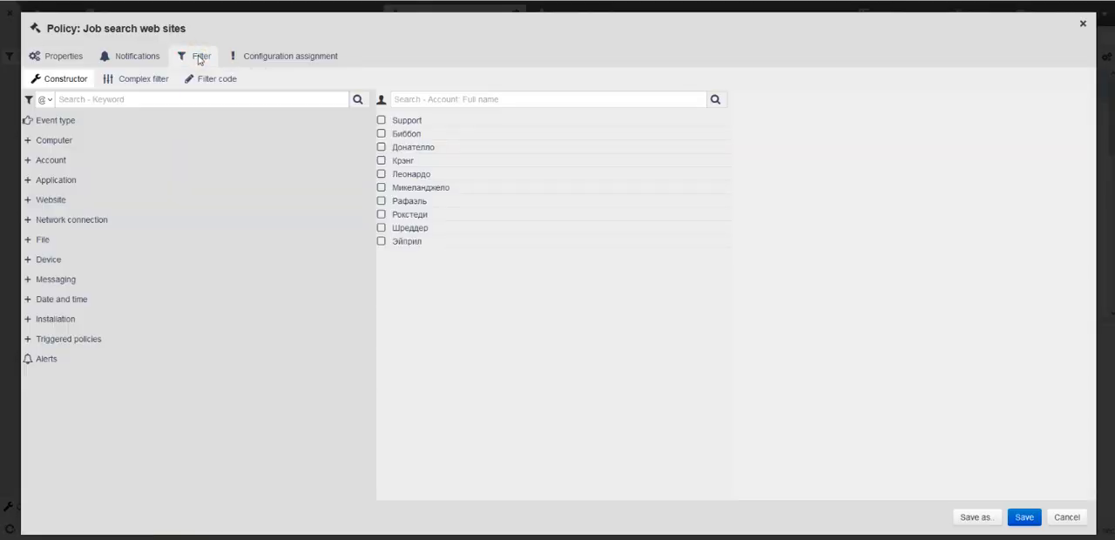
{"action": "left_click", "coordinate": [41, 57]}
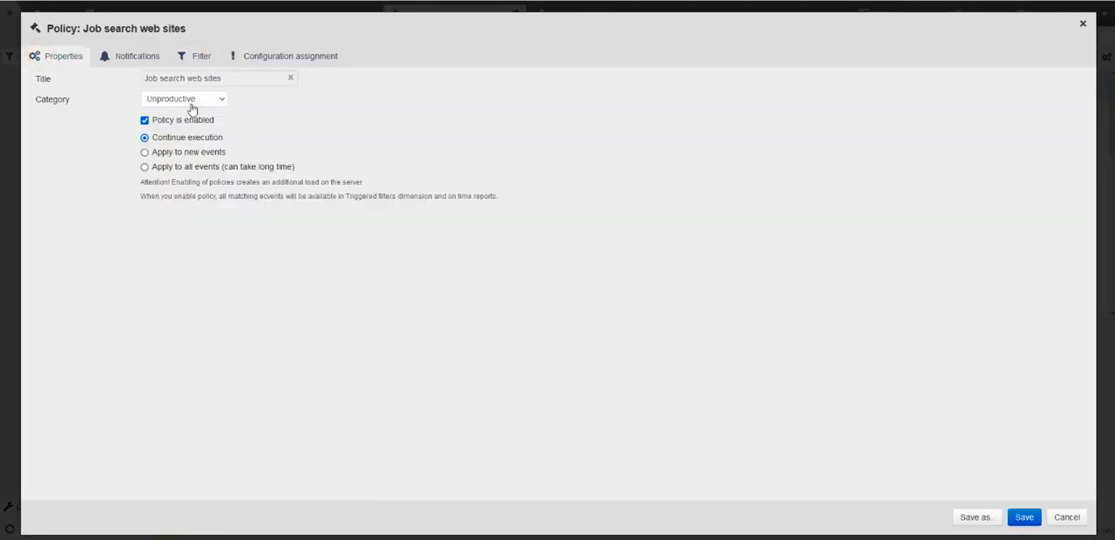
{"action": "left_click", "coordinate": [193, 63]}
{"action": "left_click", "coordinate": [122, 80]}
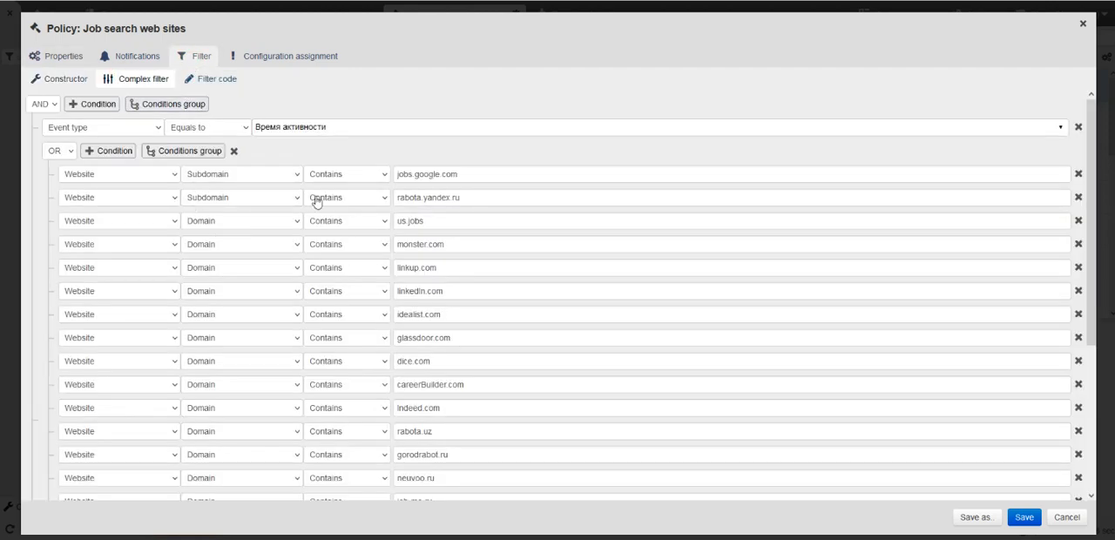
Examine the operator and value of the account user name condition in the Job search web sites filter and close the policy without saving.
{"action": "scroll", "coordinate": [361, 268], "scroll_direction": "down", "scroll_amount": 5}
{"action": "left_click", "coordinate": [344, 488]}
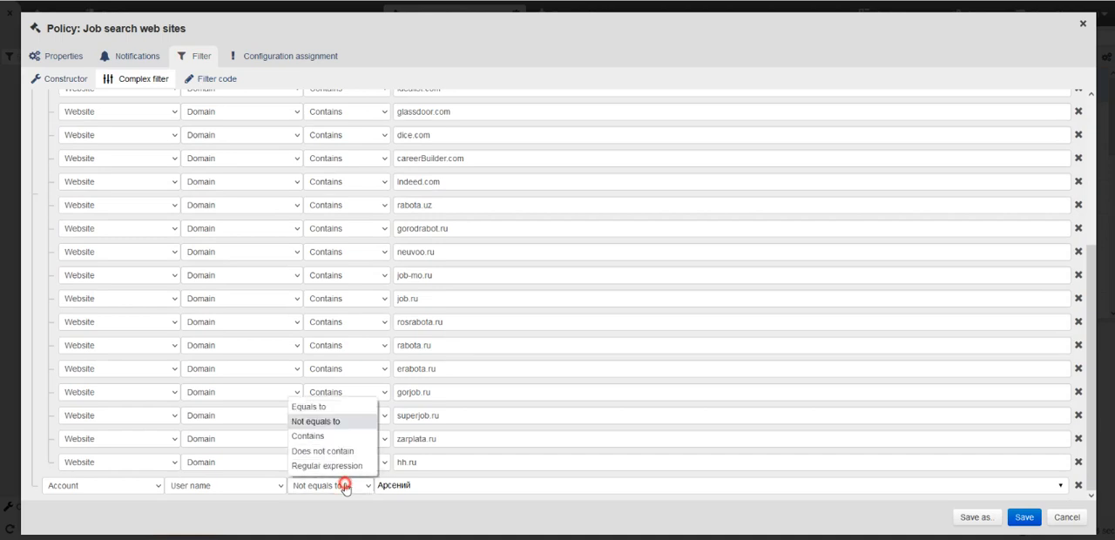
{"action": "left_click", "coordinate": [409, 488]}
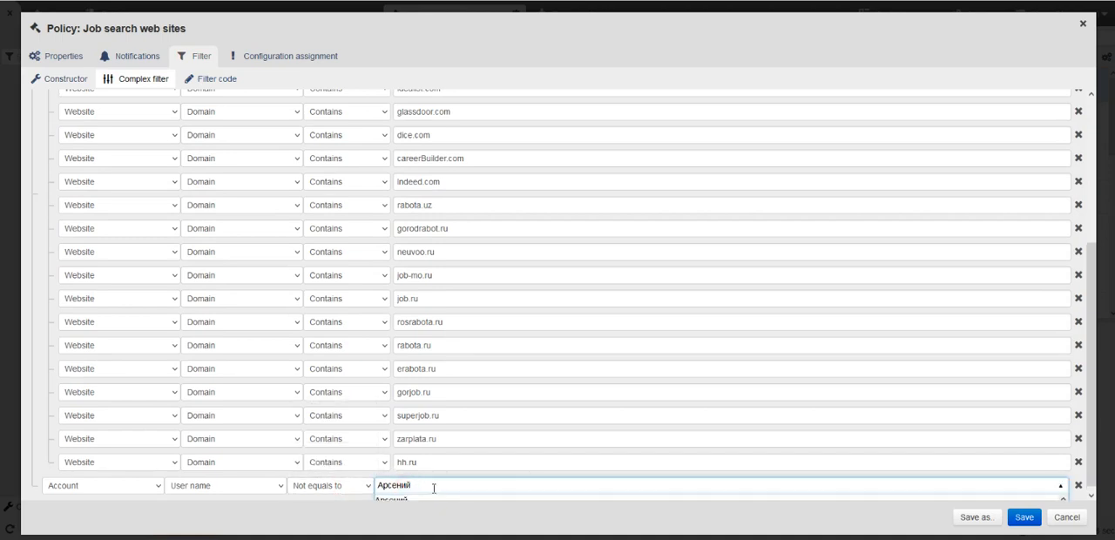
{"action": "left_click", "coordinate": [1074, 520]}
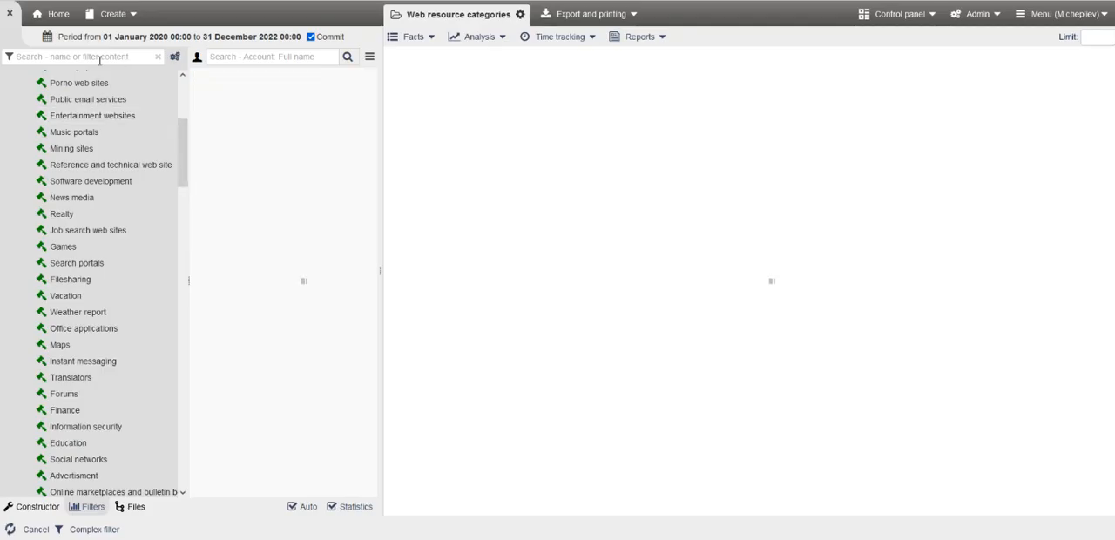
Search the saved filters for "job".
{"action": "left_click", "coordinate": [98, 58]}
{"action": "type", "text": "jo"}
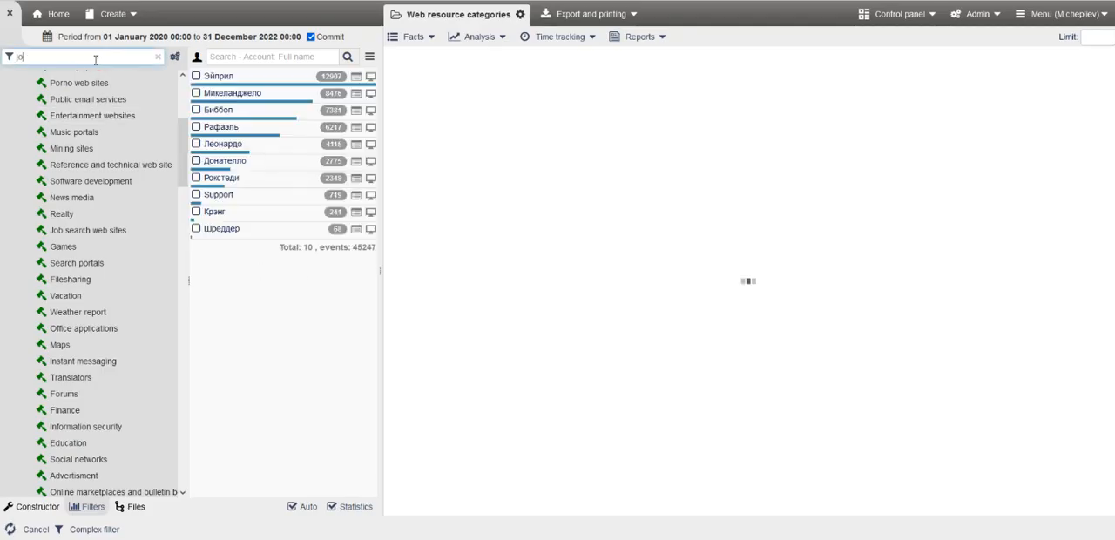
{"action": "type", "text": "b"}
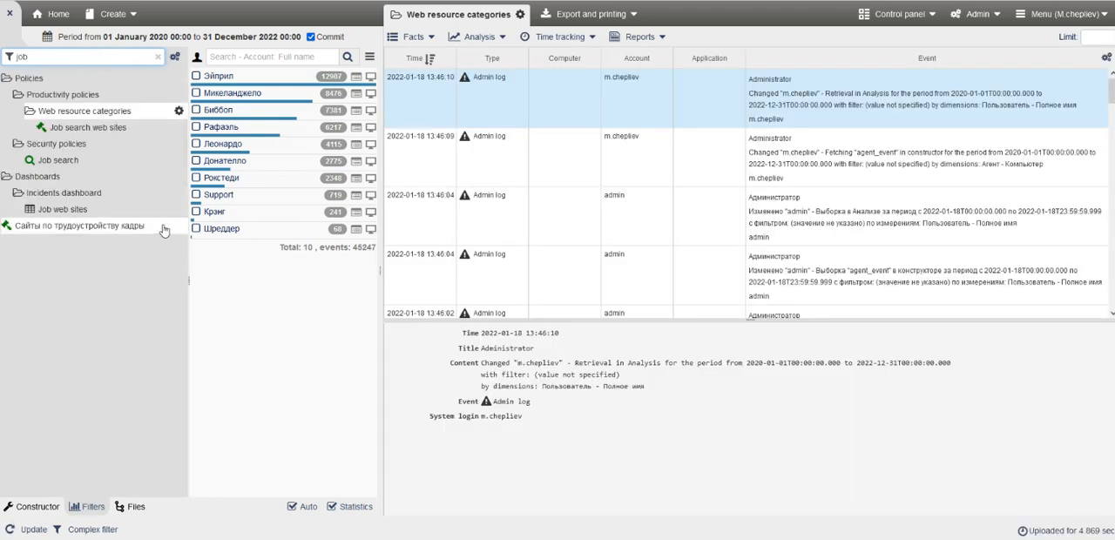
Open the Сайты по трудоустройству кадры policy and review its category and complex filter conditions.
{"action": "left_click", "coordinate": [162, 229]}
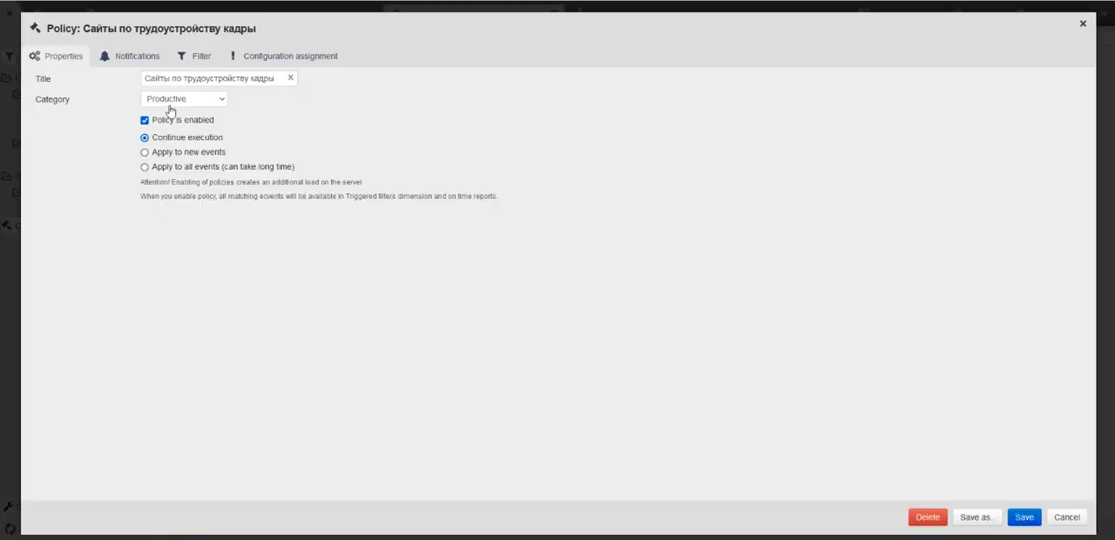
{"action": "left_click", "coordinate": [174, 98]}
{"action": "left_click", "coordinate": [174, 98]}
{"action": "left_click", "coordinate": [185, 57]}
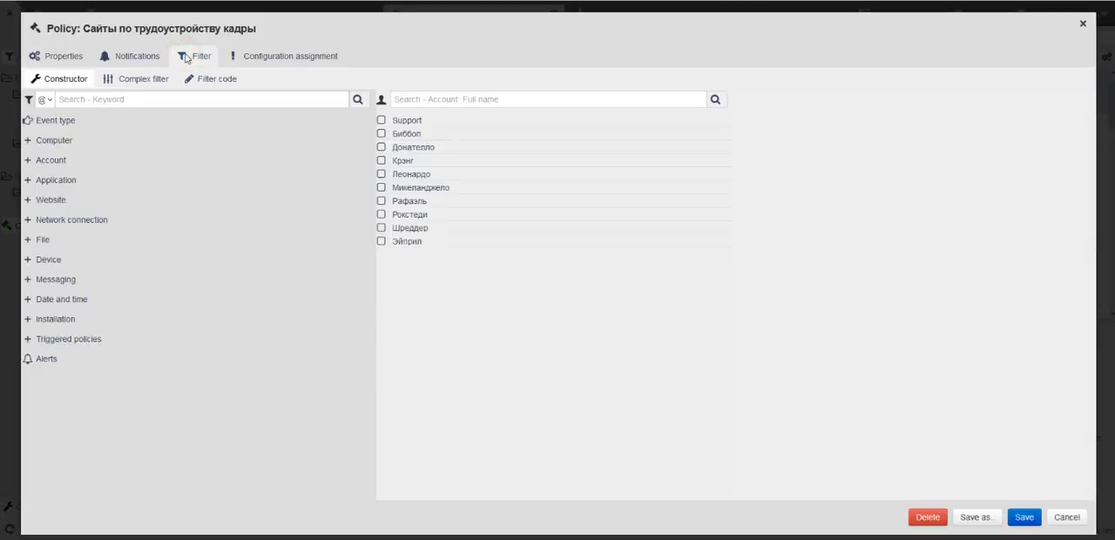
{"action": "left_click", "coordinate": [144, 79]}
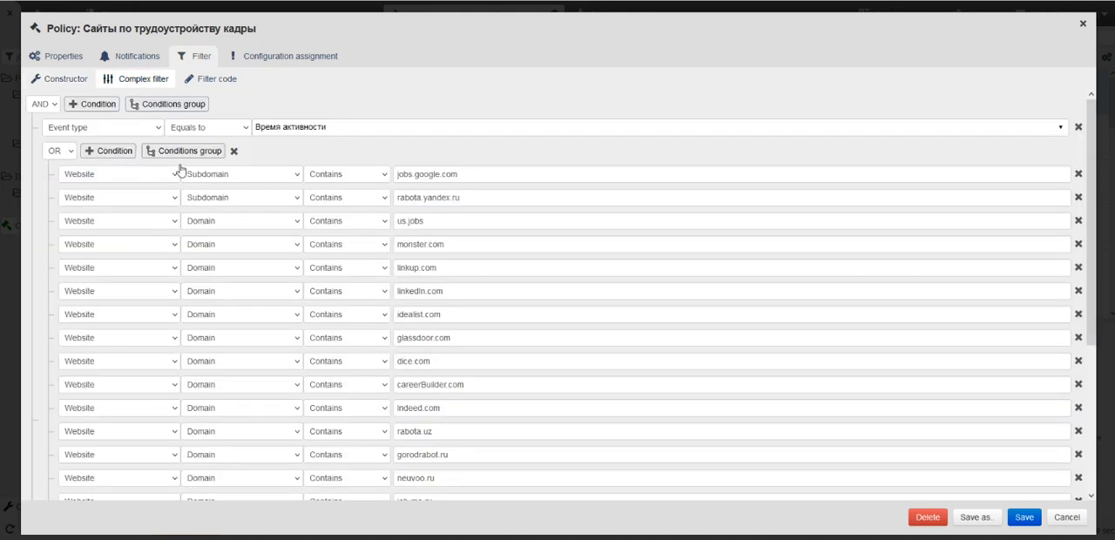
Examine the user name condition at the end of the Сайты по трудоустройству кадры filter and close the policy without saving.
{"action": "scroll", "coordinate": [291, 346], "scroll_direction": "down", "scroll_amount": 5}
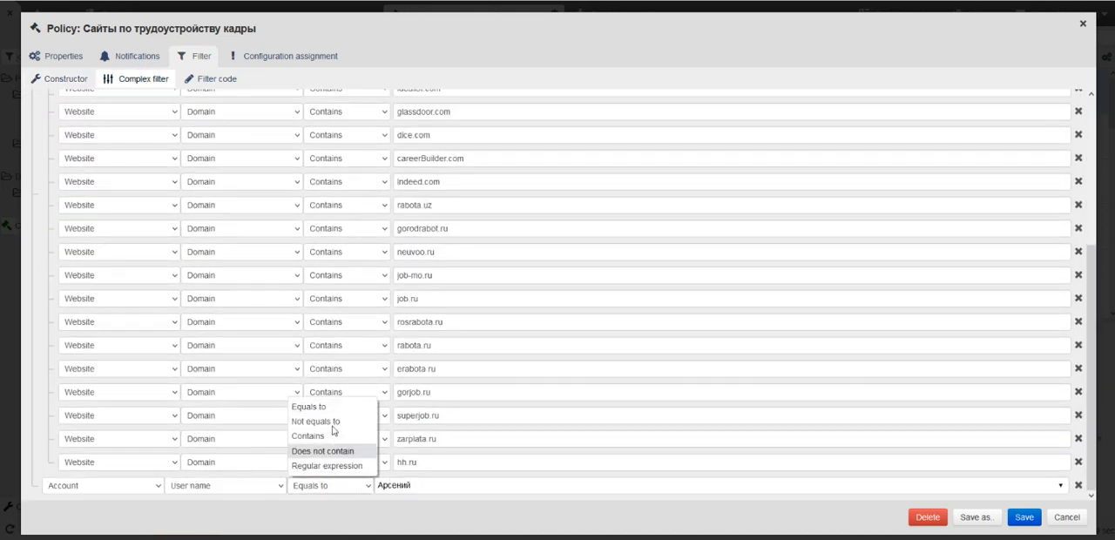
{"action": "left_click", "coordinate": [411, 484]}
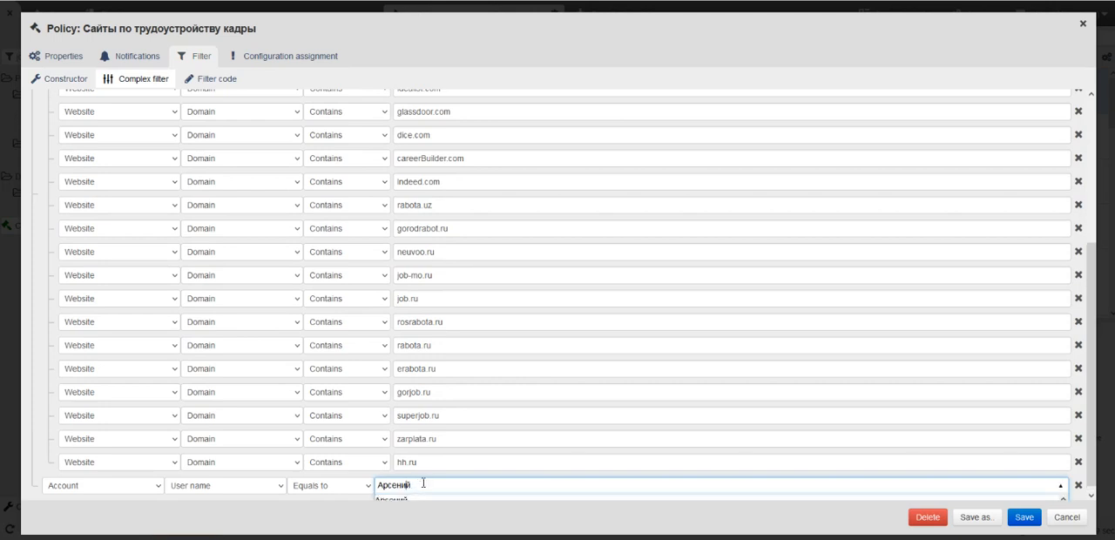
{"action": "left_click", "coordinate": [1078, 520]}
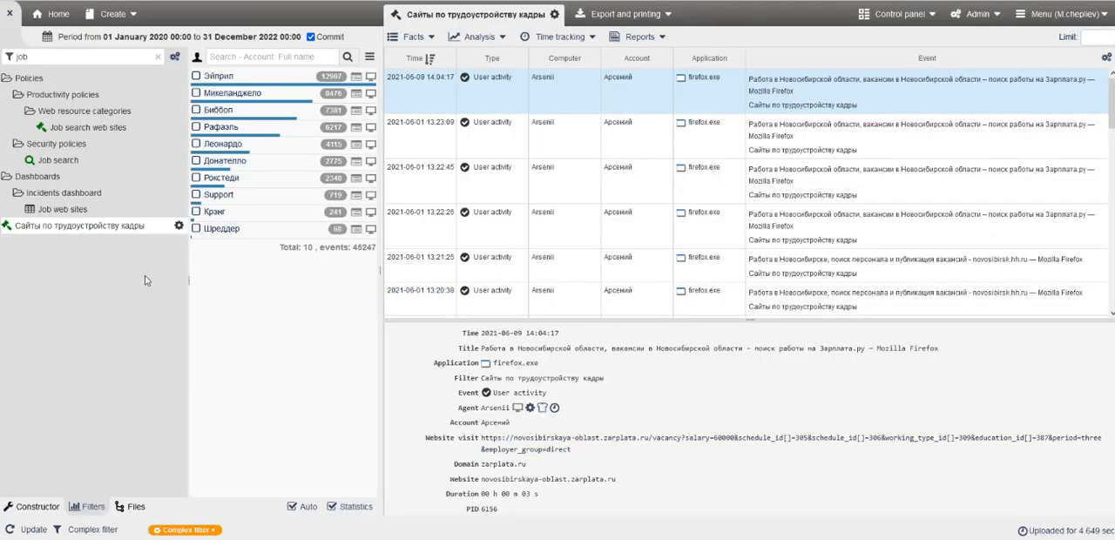
Show the time tracking report for the Сайты по трудоустройству кадры policy.
{"action": "left_click", "coordinate": [546, 38]}
{"action": "left_click", "coordinate": [564, 61]}
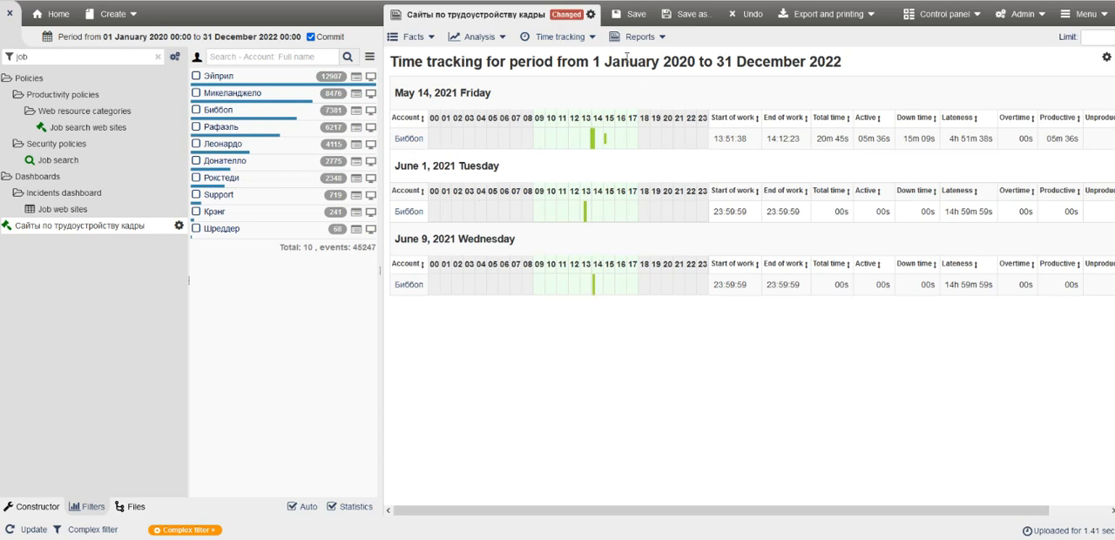
Check the category in the Job search web sites policy's properties and close the policy without saving.
{"action": "left_click", "coordinate": [169, 130]}
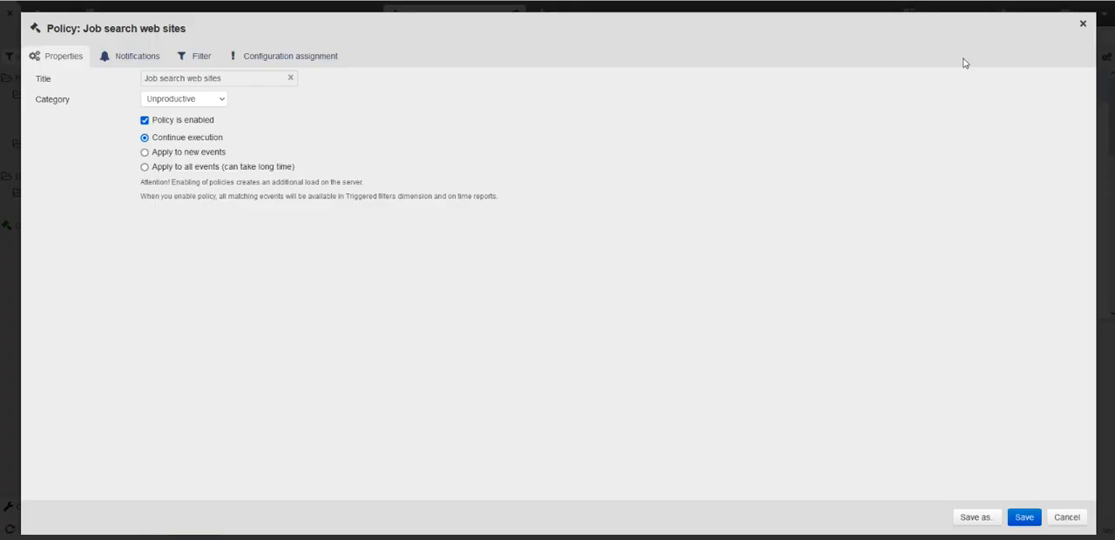
{"action": "left_click", "coordinate": [1062, 517]}
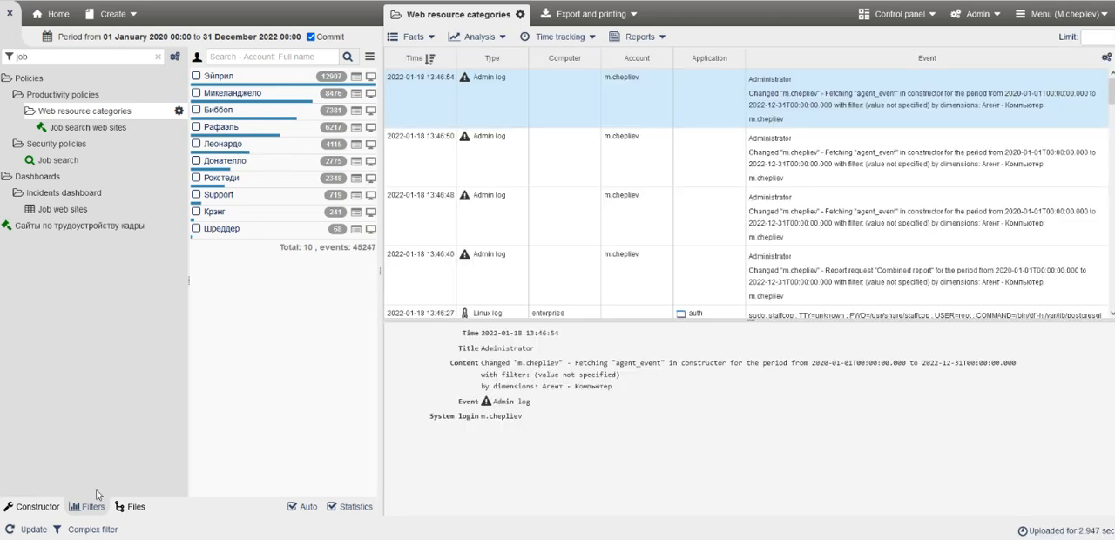
Search the triggered policy names for "job" in the constructor and filter the events by Job search web sites.
{"action": "left_click", "coordinate": [46, 510]}
{"action": "scroll", "coordinate": [139, 383], "scroll_direction": "down", "scroll_amount": 2}
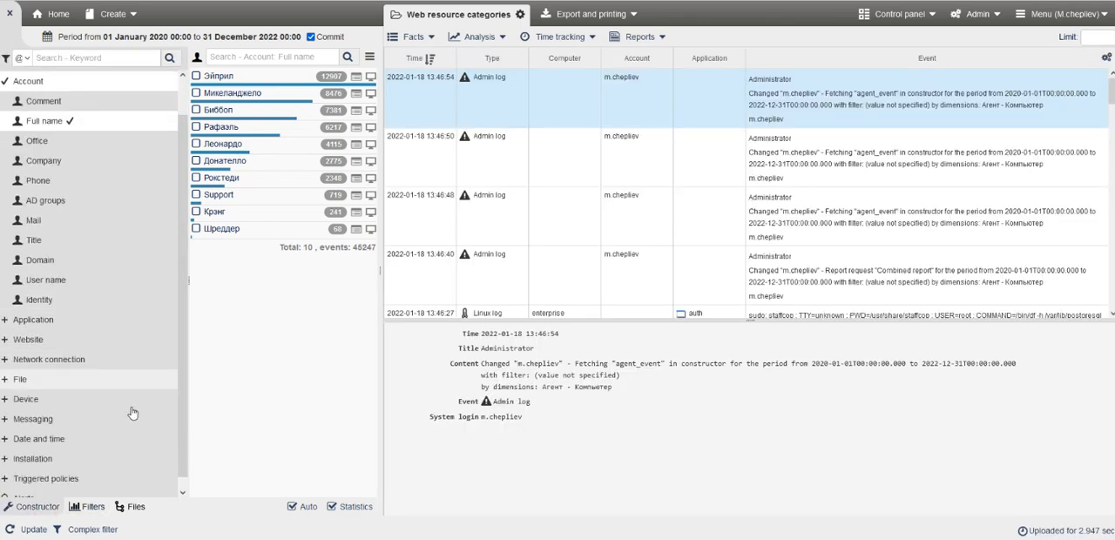
{"action": "left_click", "coordinate": [115, 470]}
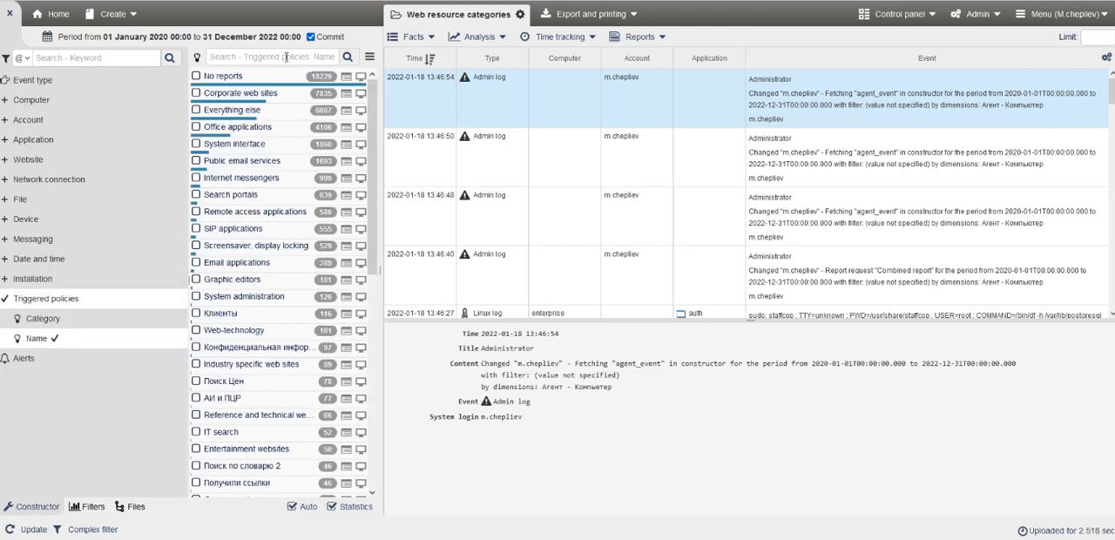
{"action": "left_click", "coordinate": [285, 56]}
{"action": "type", "text": "job"}
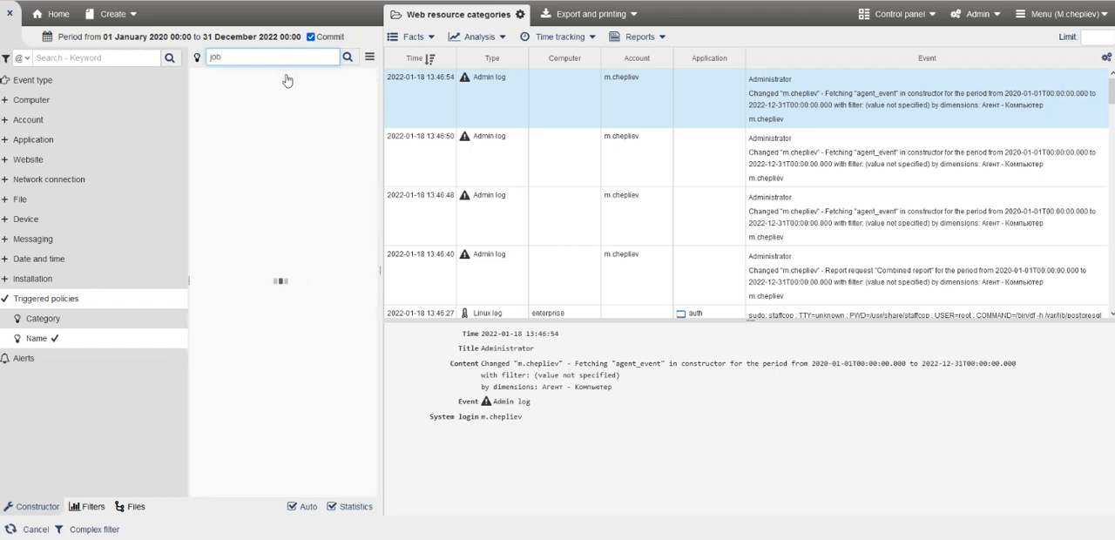
{"action": "left_click", "coordinate": [243, 76]}
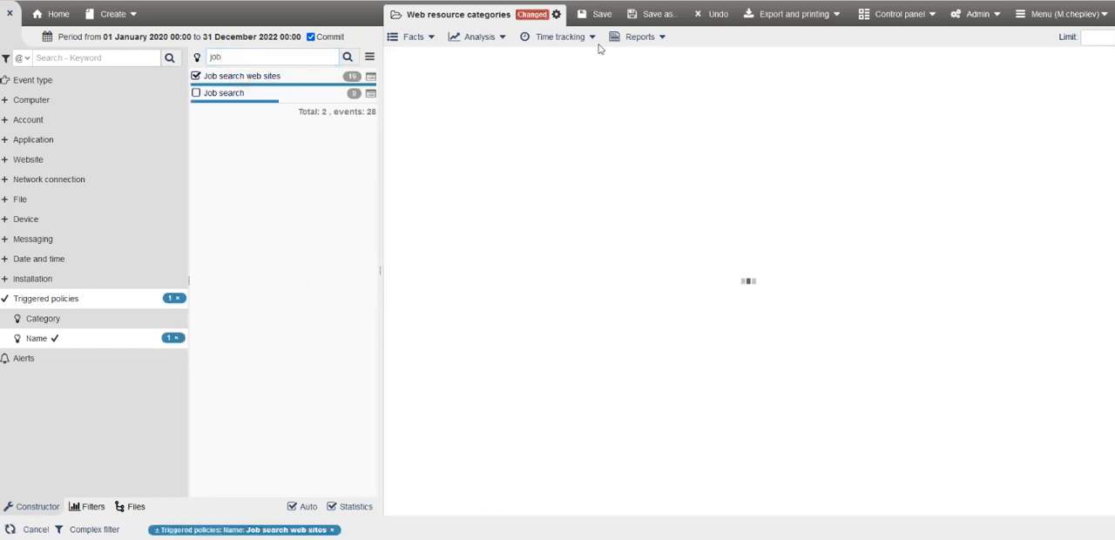
Show the combined time tracking report for the events filtered by the Job search web sites policy.
{"action": "left_click", "coordinate": [568, 40]}
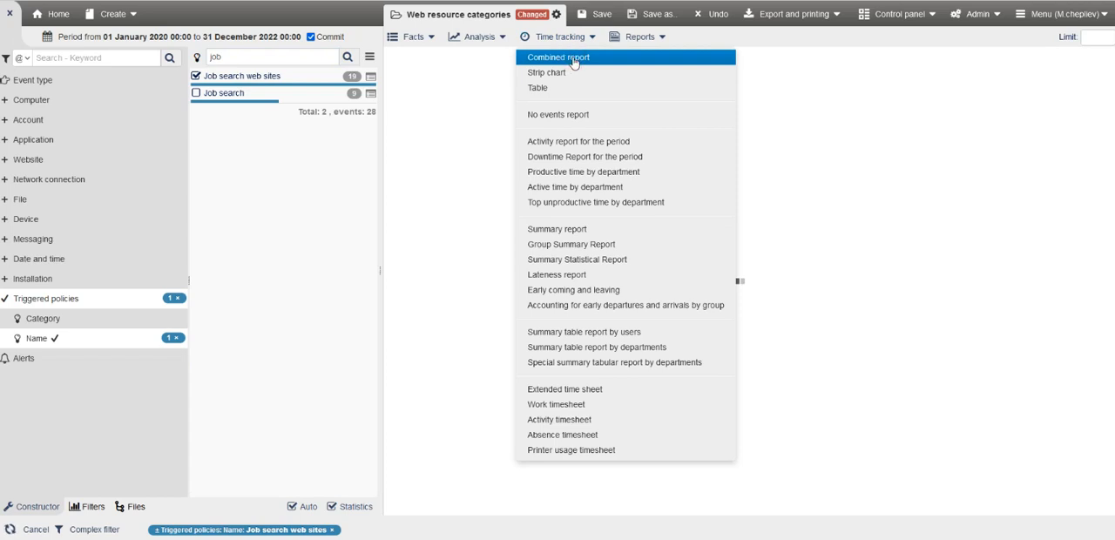
{"action": "left_click", "coordinate": [575, 61]}
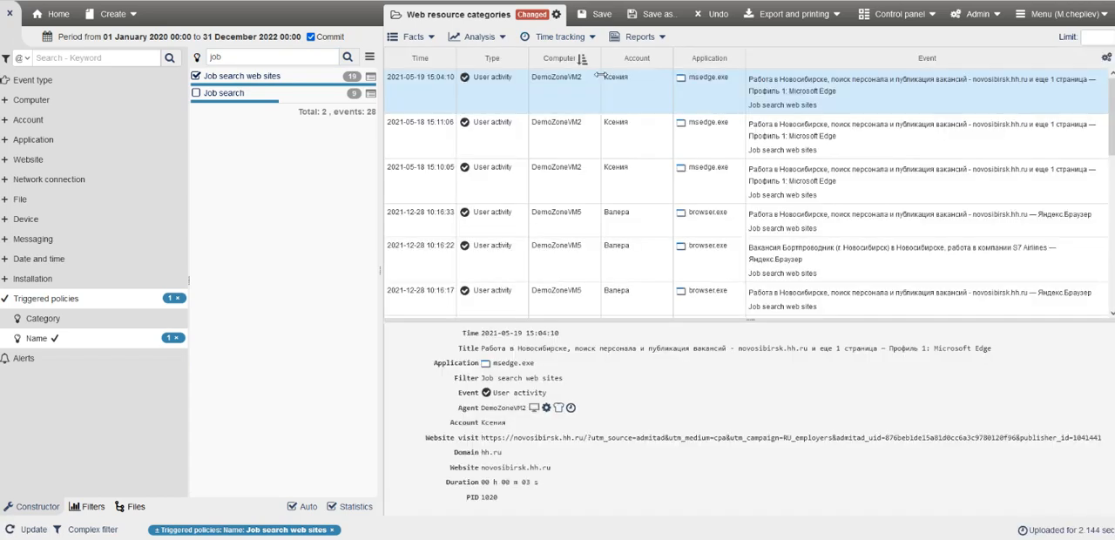
{"action": "left_click", "coordinate": [576, 37]}
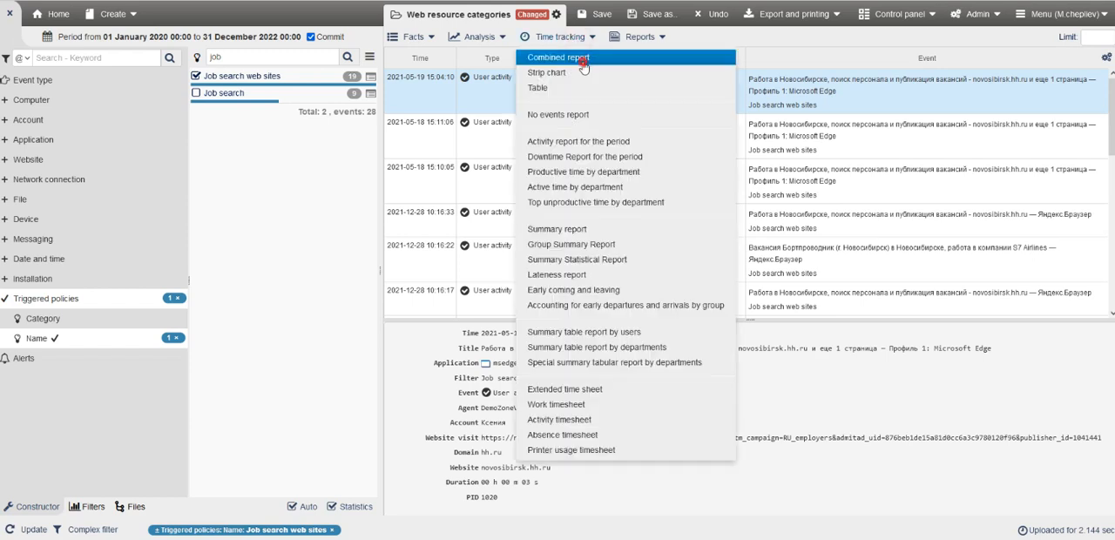
{"action": "left_click", "coordinate": [667, 69]}
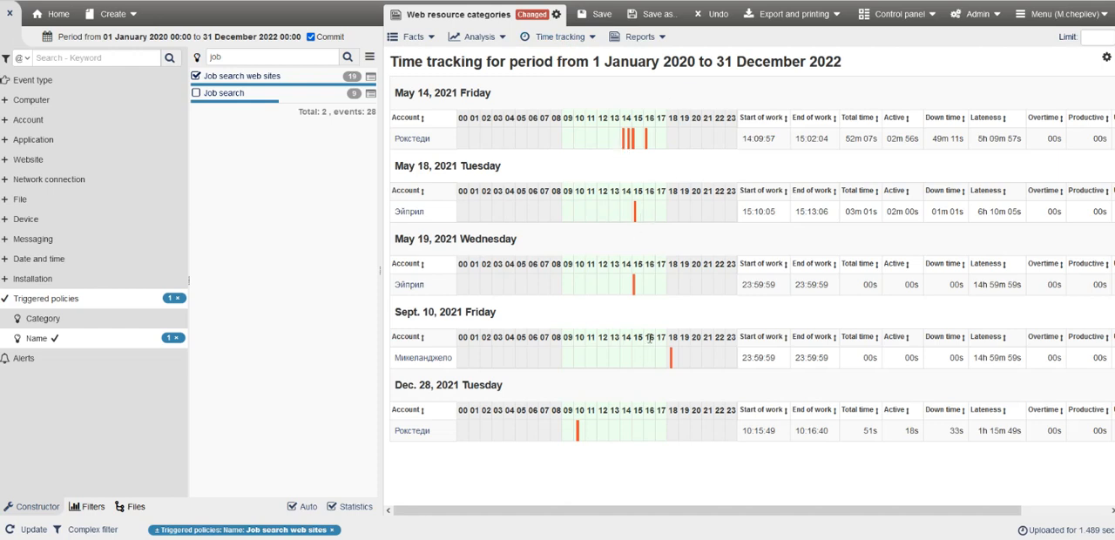
{"action": "left_click", "coordinate": [564, 37]}
{"action": "left_click", "coordinate": [566, 58]}
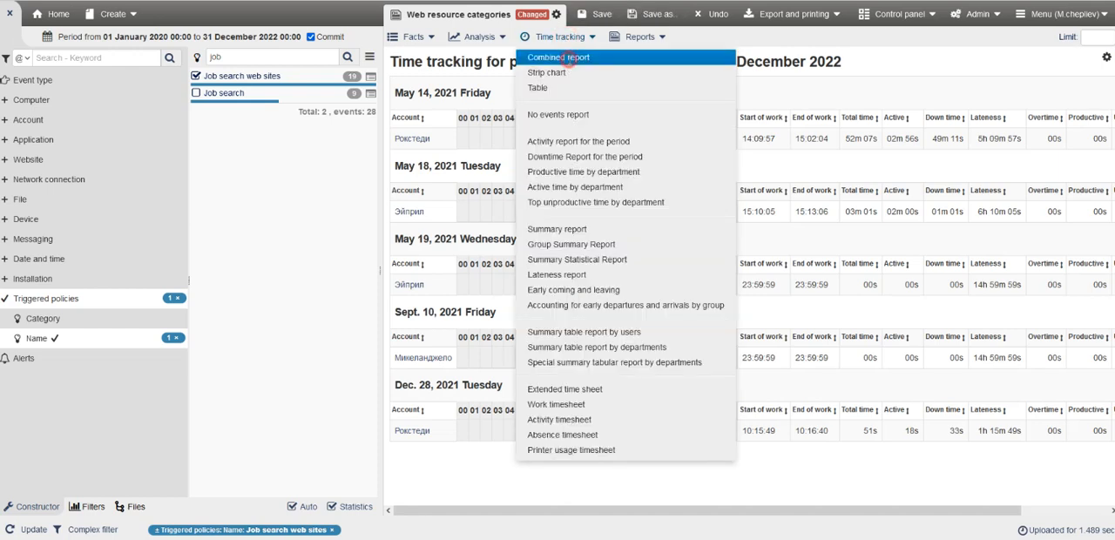
Clear the Job search web sites policy filter and browse the constructor's application window titles and website domains.
{"action": "left_click", "coordinate": [179, 298]}
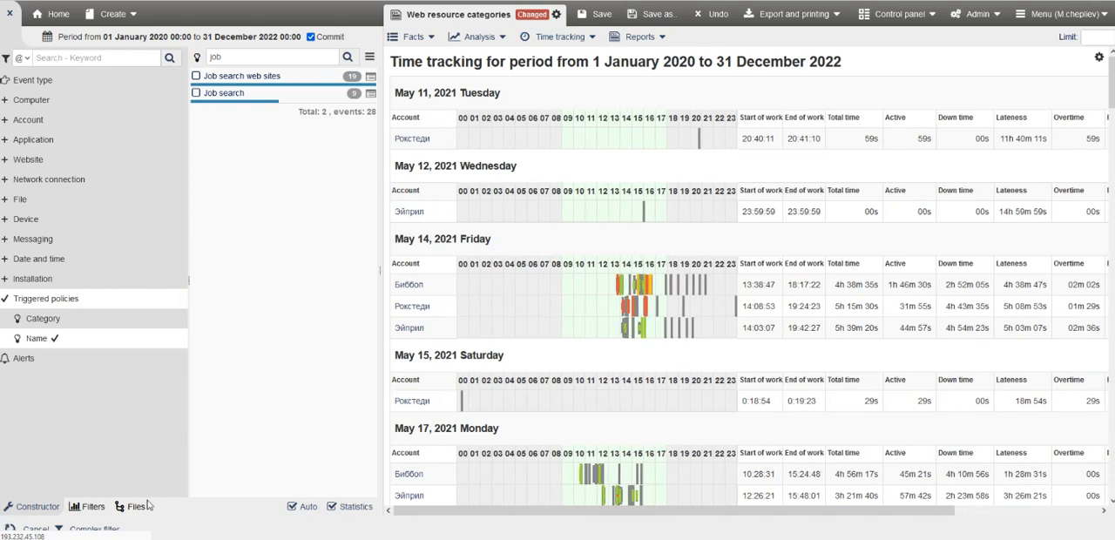
{"action": "left_click", "coordinate": [68, 143]}
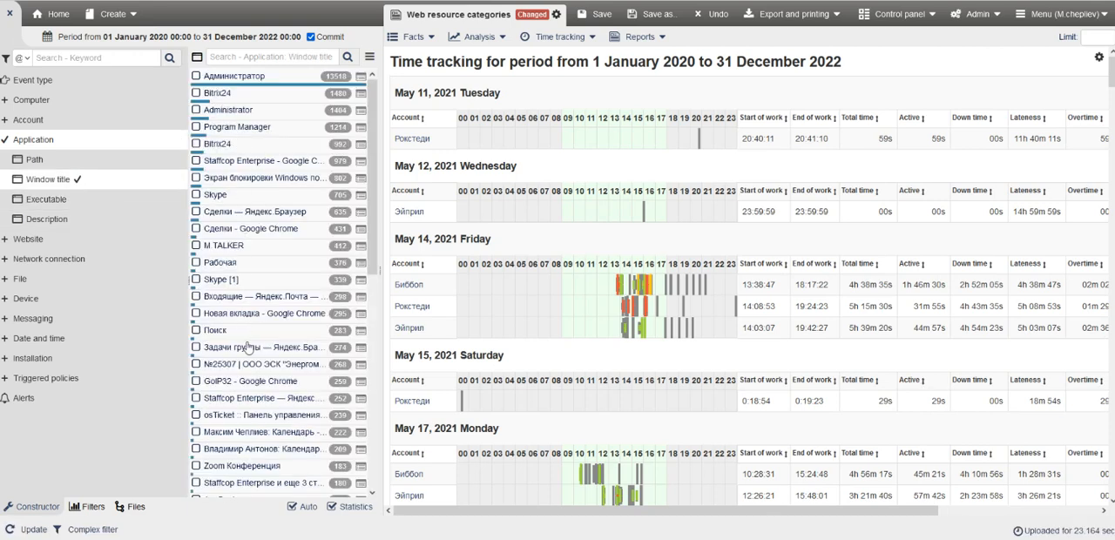
{"action": "left_click", "coordinate": [55, 240]}
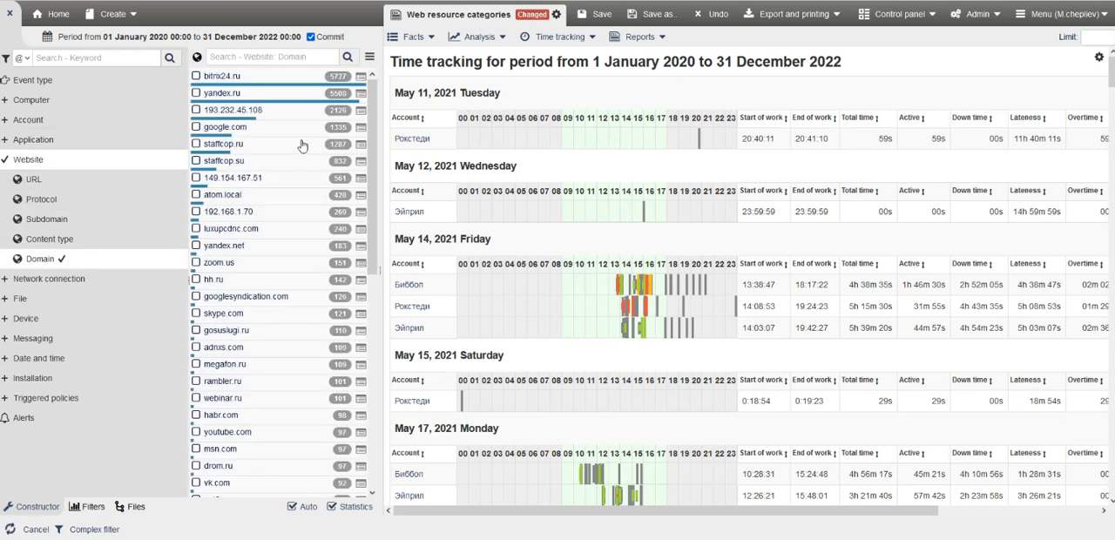
{"action": "left_click", "coordinate": [79, 224]}
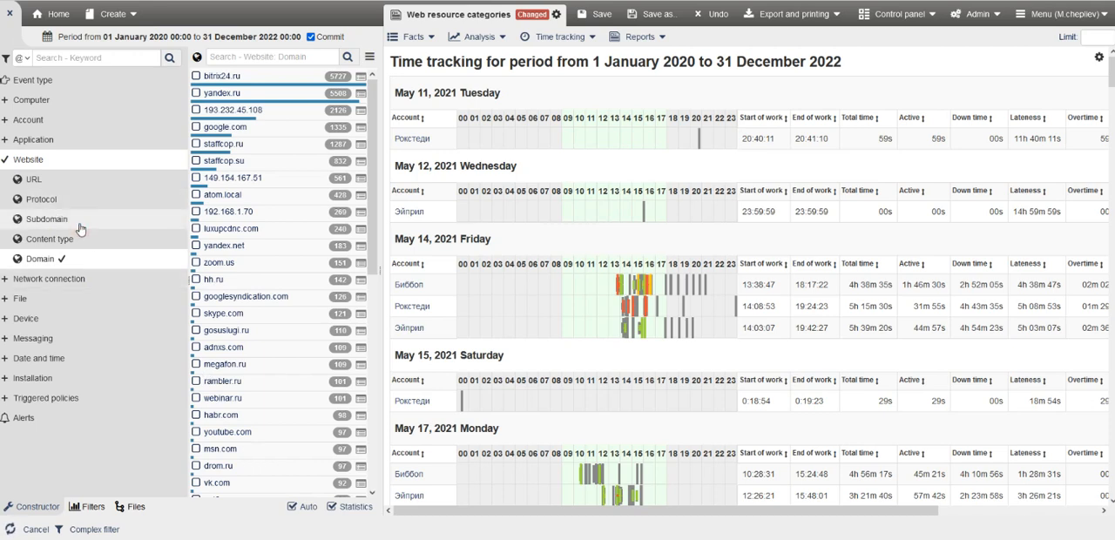